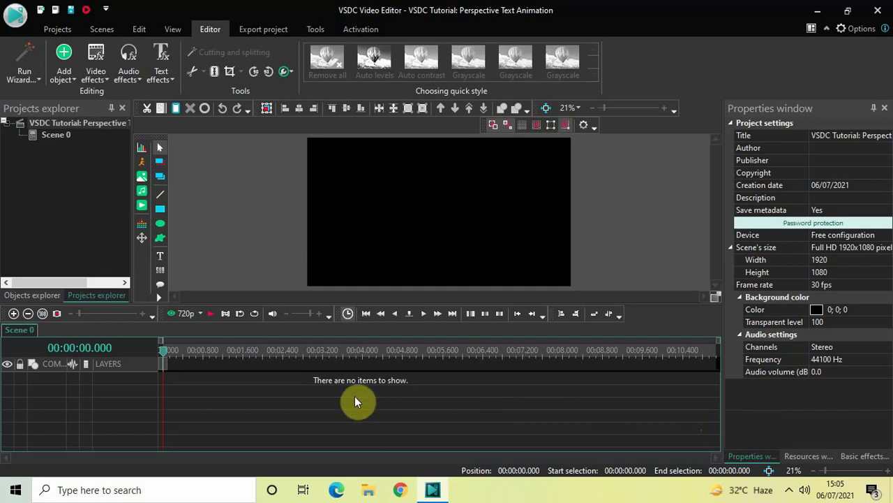
Step: Add a text object to the scene and give it the same size as its parent
{"action": "left_click", "coordinate": [65, 74]}
{"action": "mouse_move", "coordinate": [91, 198]}
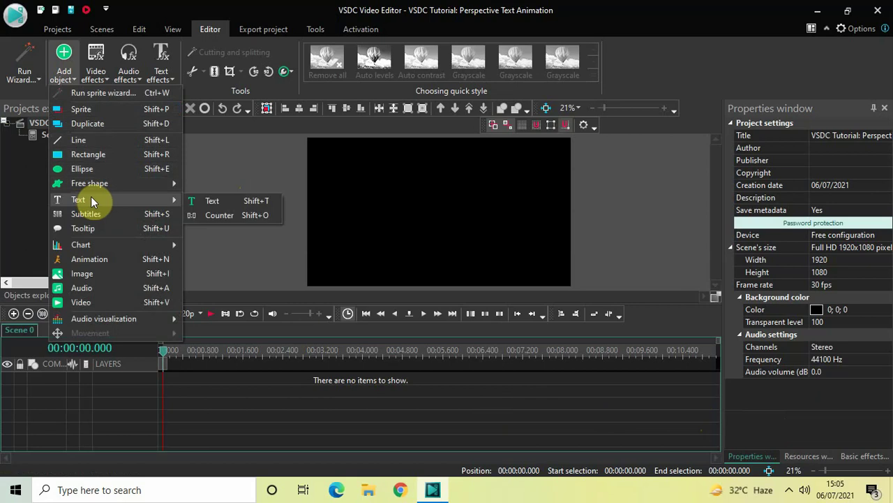
{"action": "left_click", "coordinate": [206, 198]}
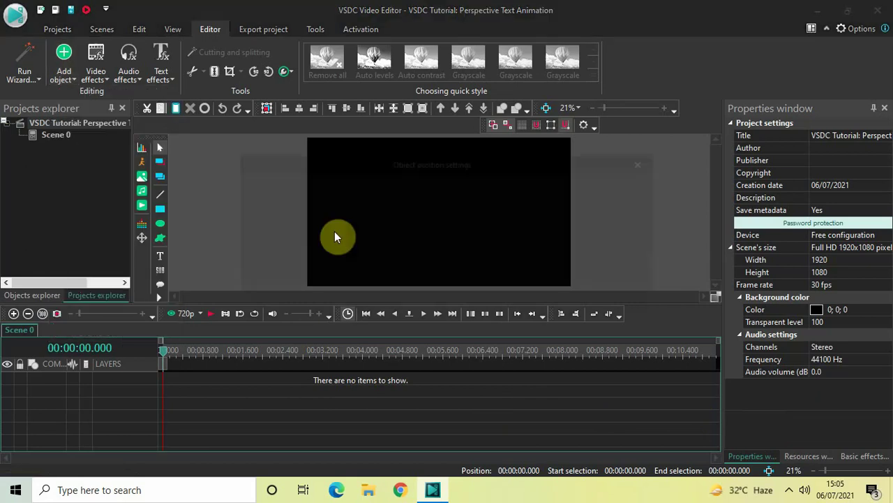
{"action": "left_click", "coordinate": [567, 307]}
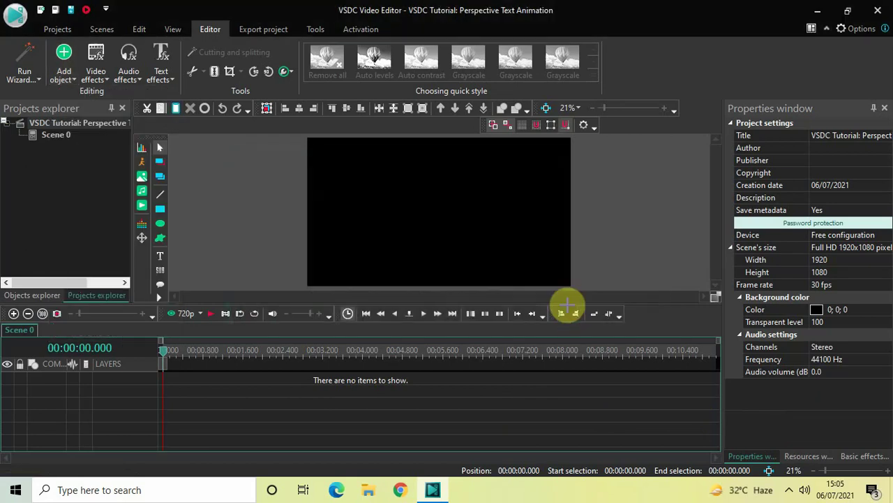
{"action": "left_click_drag", "start_coordinate": [330, 154], "coordinate": [544, 267]}
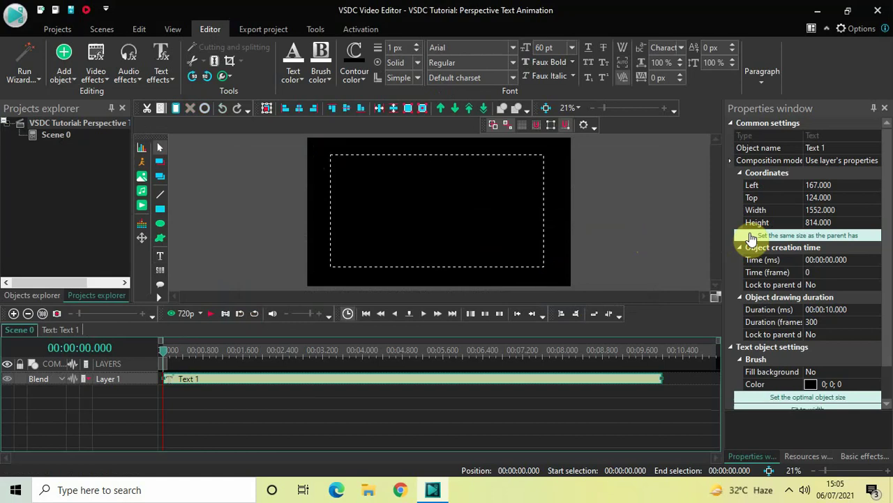
{"action": "left_click", "coordinate": [752, 237]}
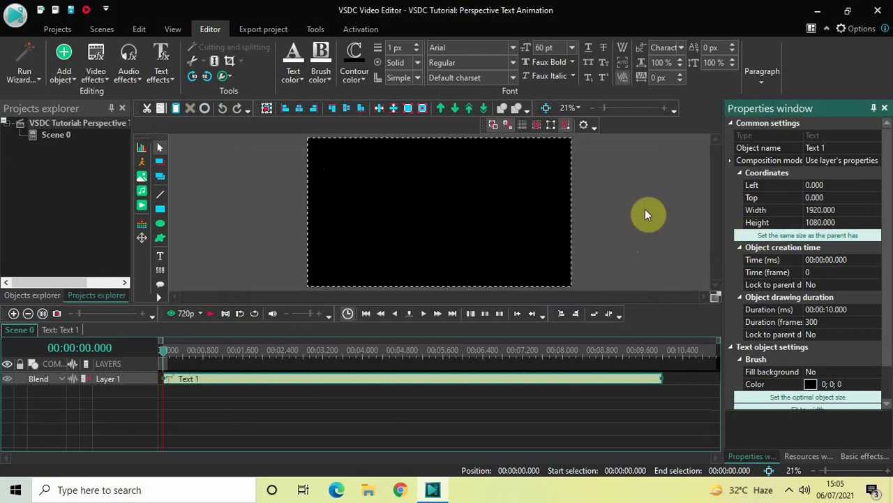
Step: Enter LIKE in capitals as the wording of the new text object
{"action": "left_click", "coordinate": [473, 187]}
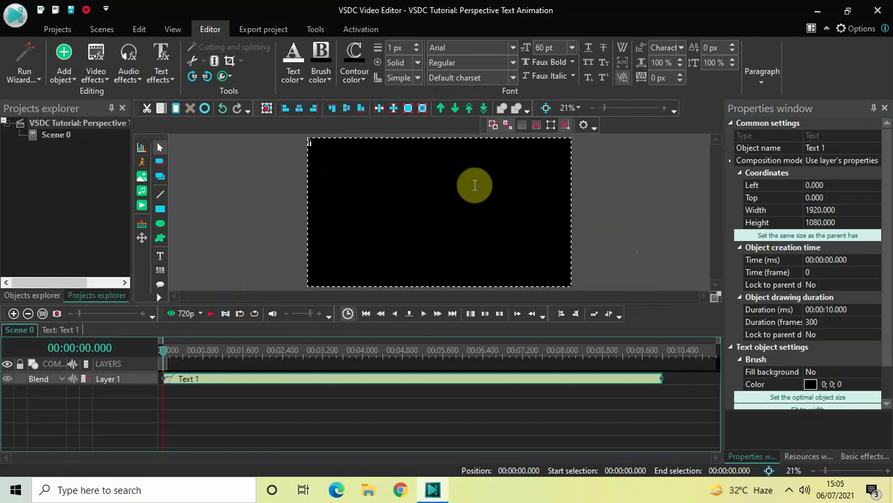
{"action": "type", "text": "like"}
{"action": "key", "text": "BackSpace"}
{"action": "key", "text": "BackSpace"}
{"action": "key", "text": "BackSpace"}
{"action": "key", "text": "BackSpace"}
{"action": "type", "text": "LIKE"}
Step: Format the whole LIKE text in Montserrat Black at 300 pt
{"action": "key", "text": "ctrl+a"}
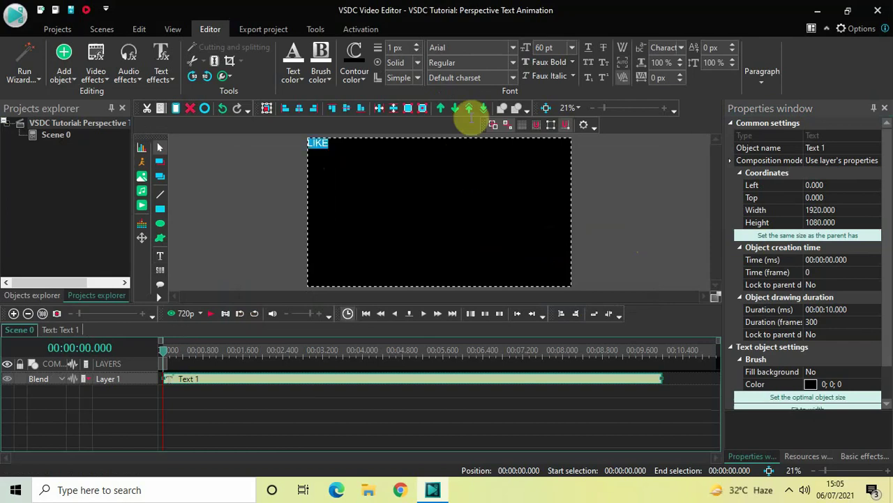
{"action": "left_click", "coordinate": [479, 47]}
{"action": "type", "text": "Montserrat Black"}
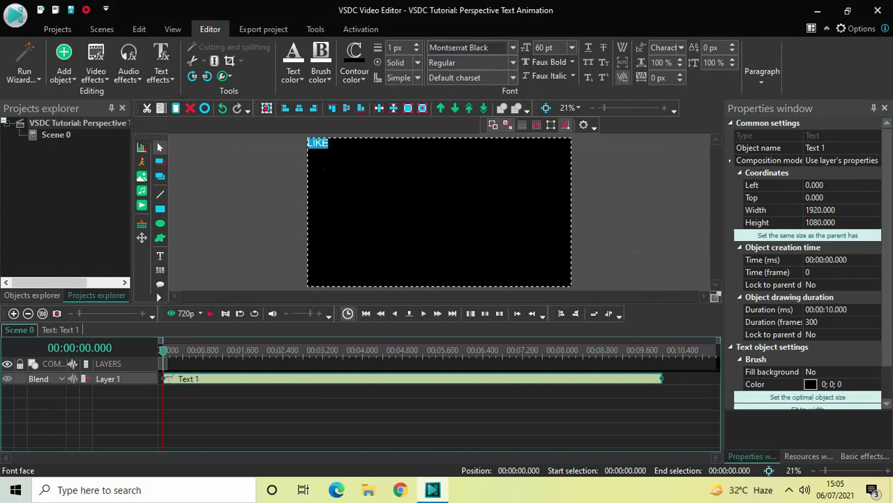
{"action": "left_click", "coordinate": [480, 42]}
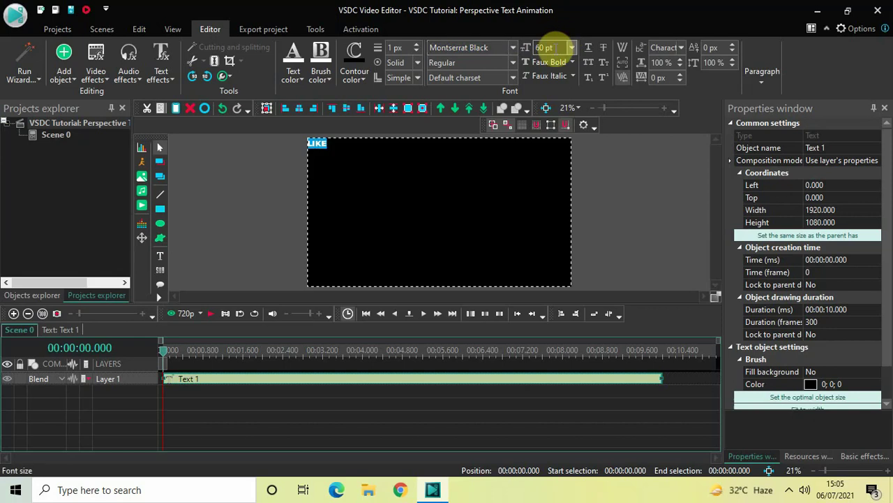
{"action": "left_click", "coordinate": [557, 48]}
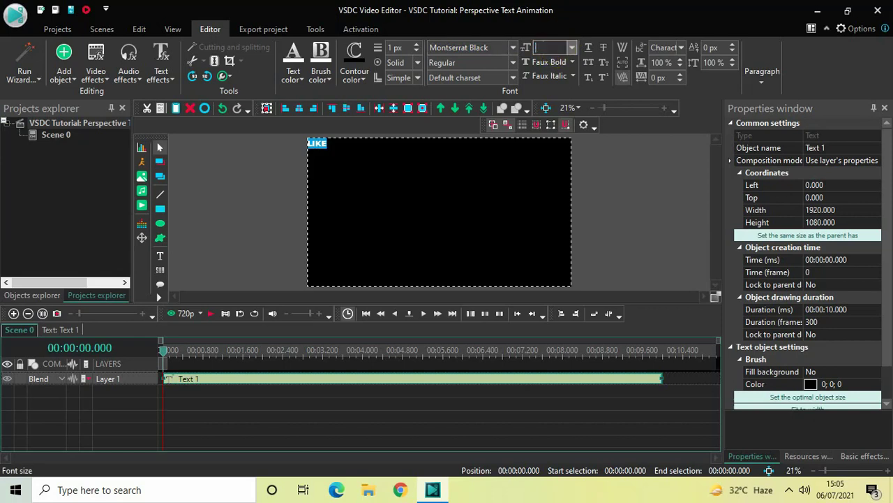
{"action": "type", "text": "300"}
{"action": "key", "text": "Return"}
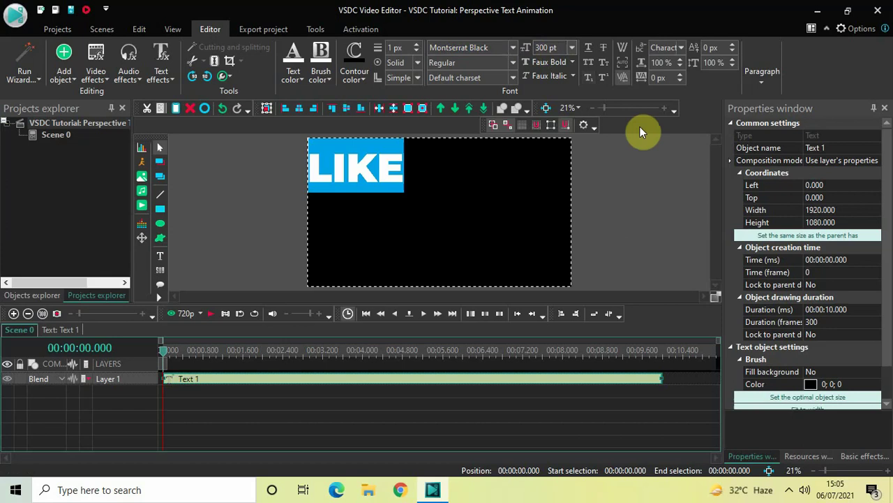
Step: Center the LIKE text horizontally and vertically within its text object
{"action": "left_click", "coordinate": [762, 78]}
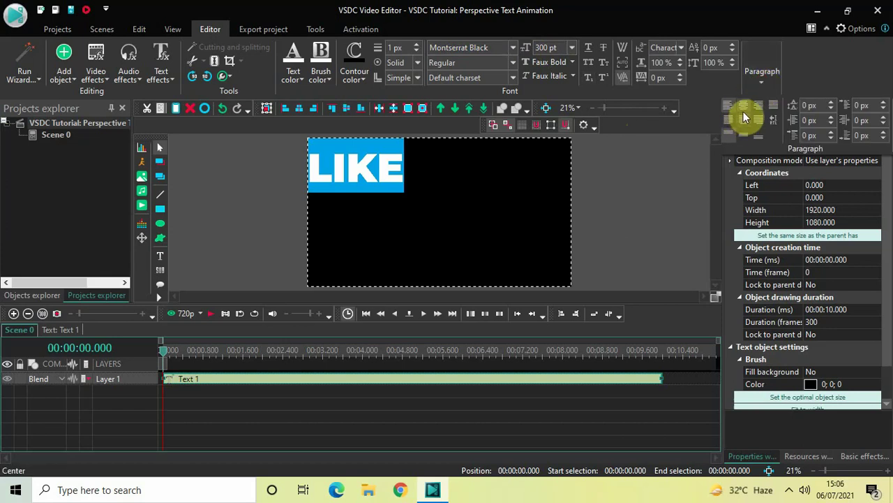
{"action": "left_click", "coordinate": [743, 111]}
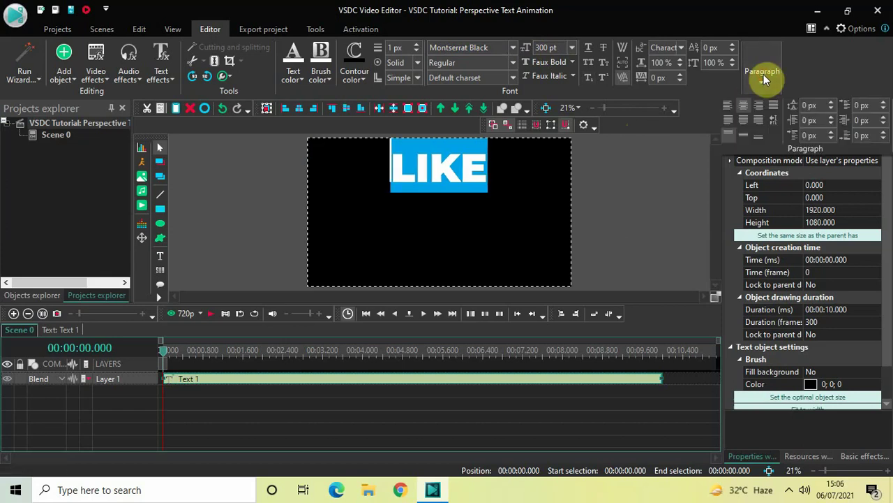
{"action": "left_click", "coordinate": [744, 136]}
{"action": "left_click", "coordinate": [664, 205]}
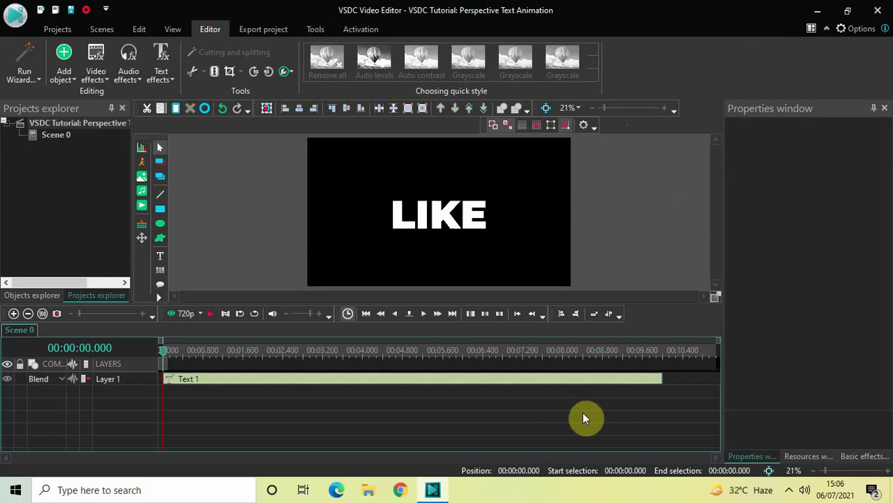
Step: Set the drawing duration of the LIKE text object to 5 seconds and keep it selected on the timeline
{"action": "left_click", "coordinate": [490, 383]}
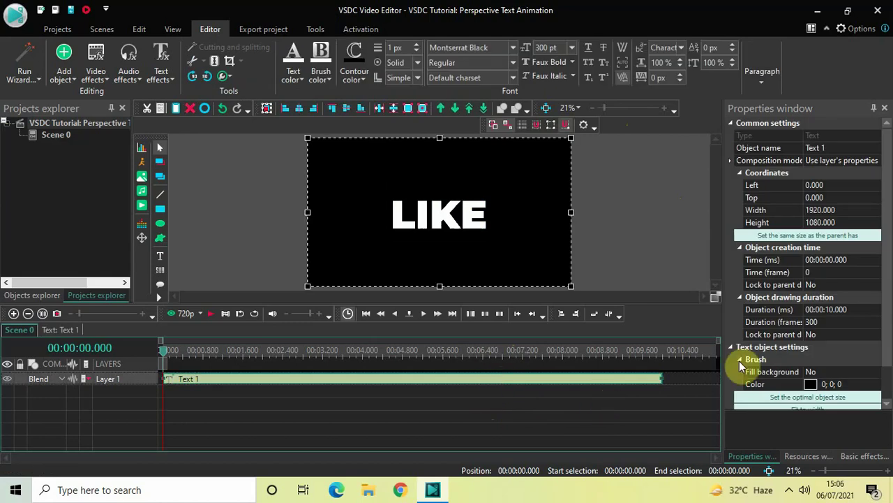
{"action": "left_click", "coordinate": [832, 315]}
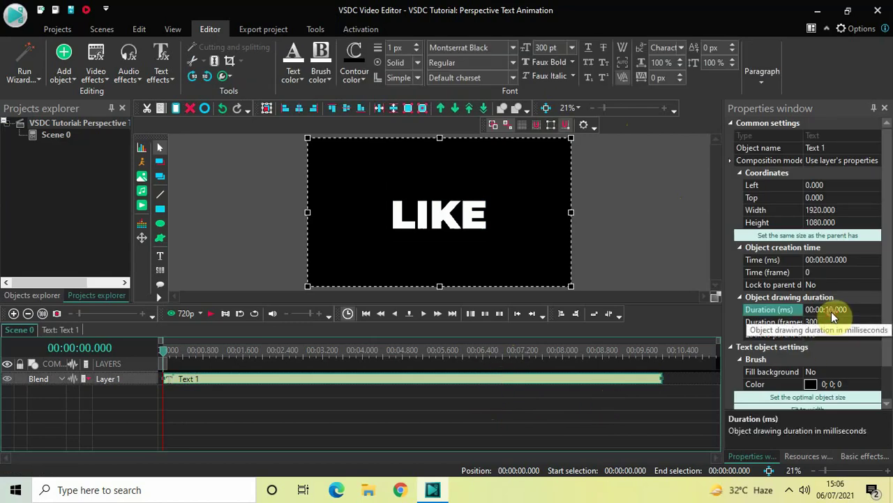
{"action": "key", "text": "BackSpace"}
{"action": "key", "text": "BackSpace"}
{"action": "key", "text": "BackSpace"}
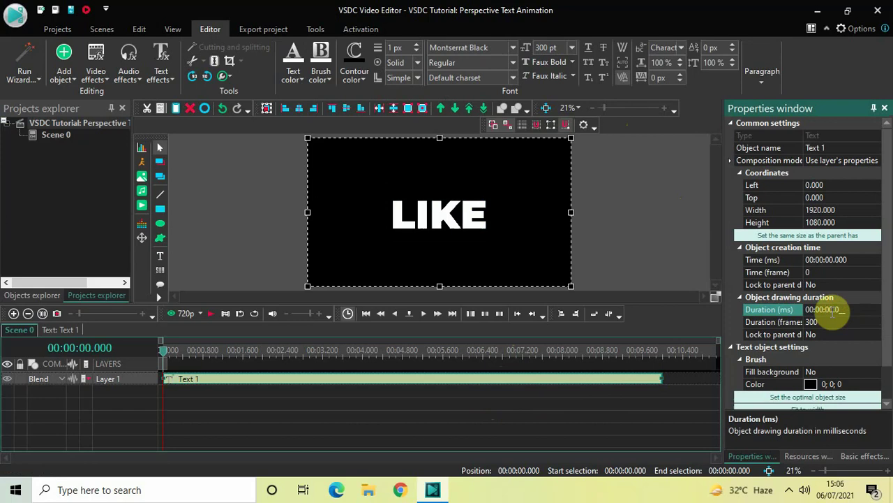
{"action": "type", "text": "5000"}
{"action": "key", "text": "Return"}
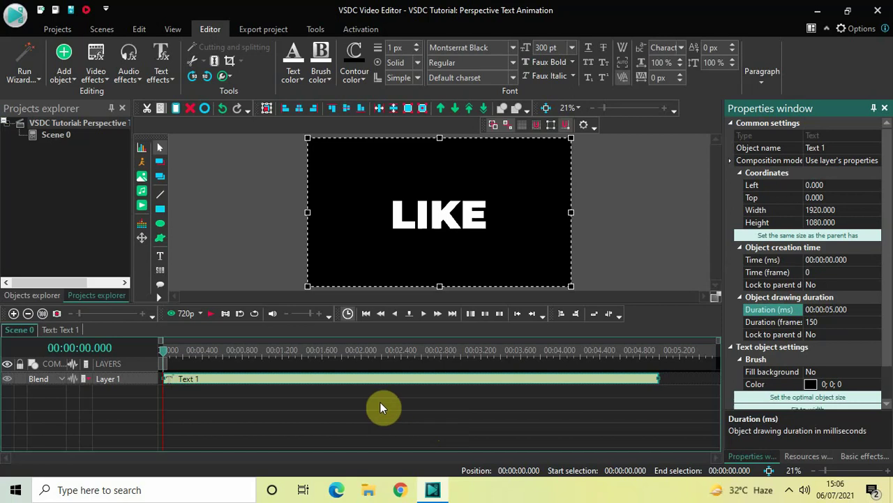
{"action": "left_click", "coordinate": [361, 386]}
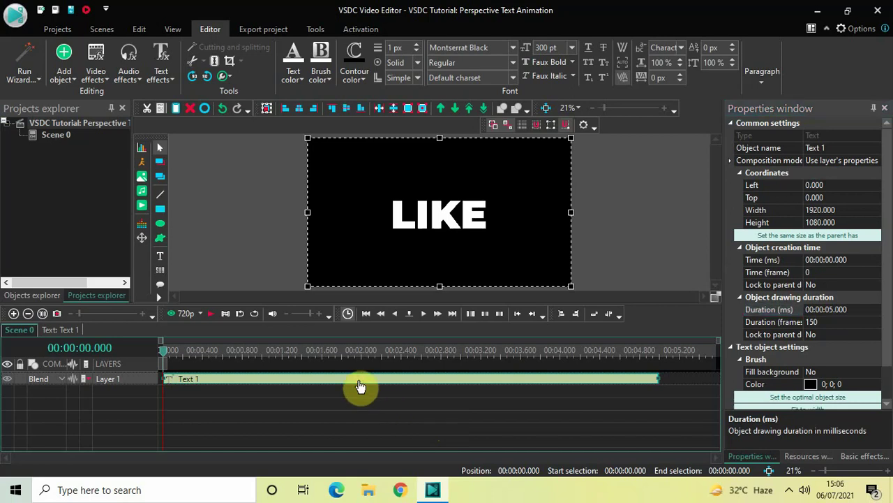
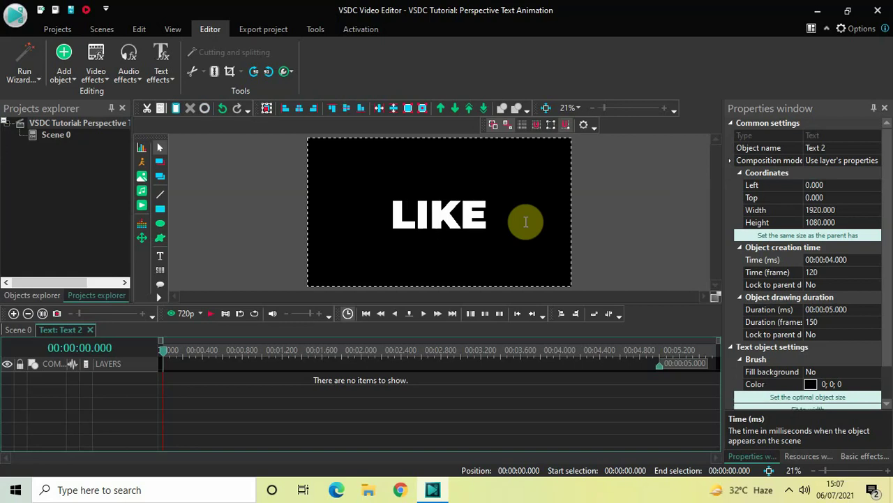
Step: Replace the wording of the second text object with COMMENT and return to the main scene timeline
{"action": "type", "text": "COMMENT"}
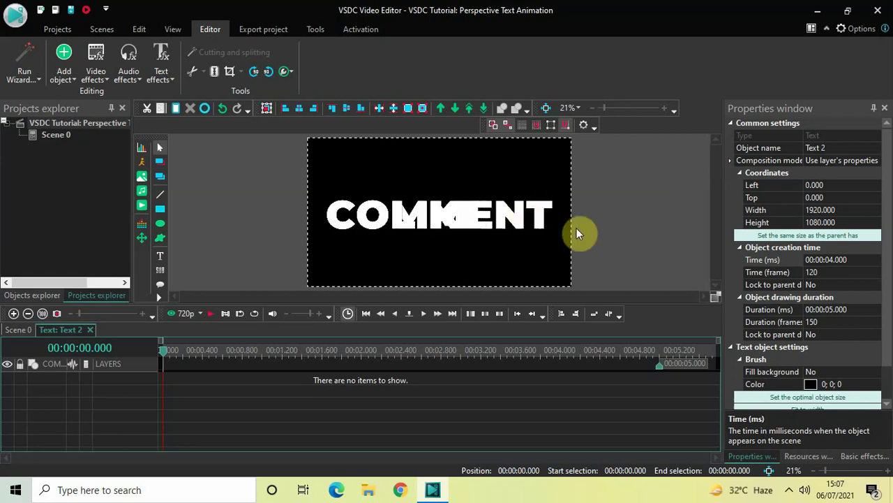
{"action": "left_click", "coordinate": [620, 228]}
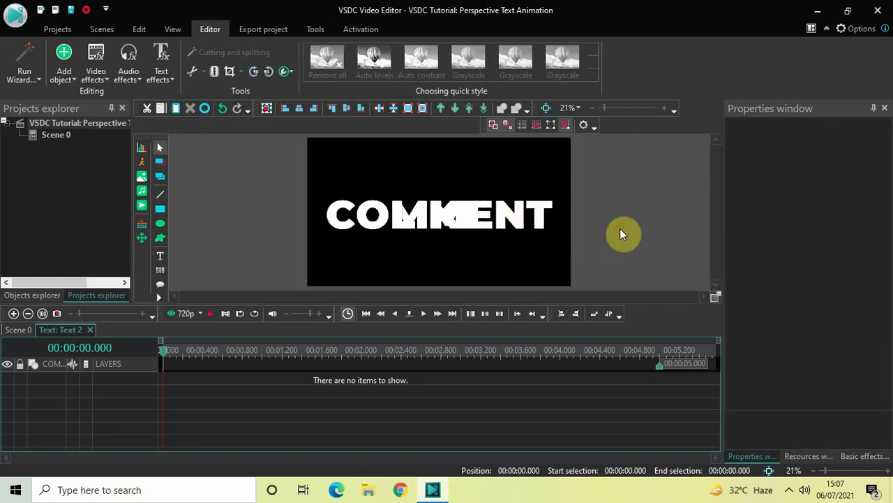
{"action": "left_click", "coordinate": [12, 332]}
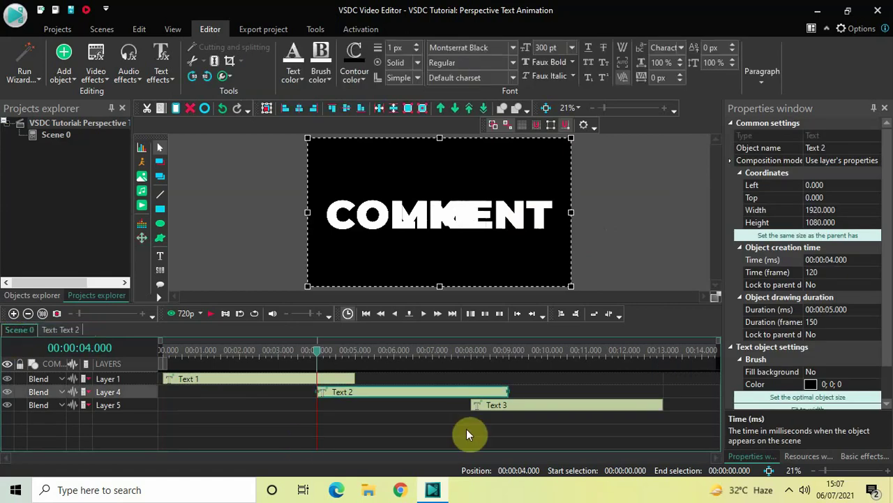
Step: Replace the wording of the third text object with SUBSCRIBE, then preview all three texts along the main scene timeline
{"action": "double_click", "coordinate": [568, 409]}
{"action": "double_click", "coordinate": [558, 220]}
{"action": "key", "text": "Right"}
{"action": "key", "text": "Right"}
{"action": "key", "text": "Right"}
{"action": "key", "text": "shift+Left"}
{"action": "key", "text": "shift+Left"}
{"action": "key", "text": "shift+Left"}
{"action": "type", "text": "MM"}
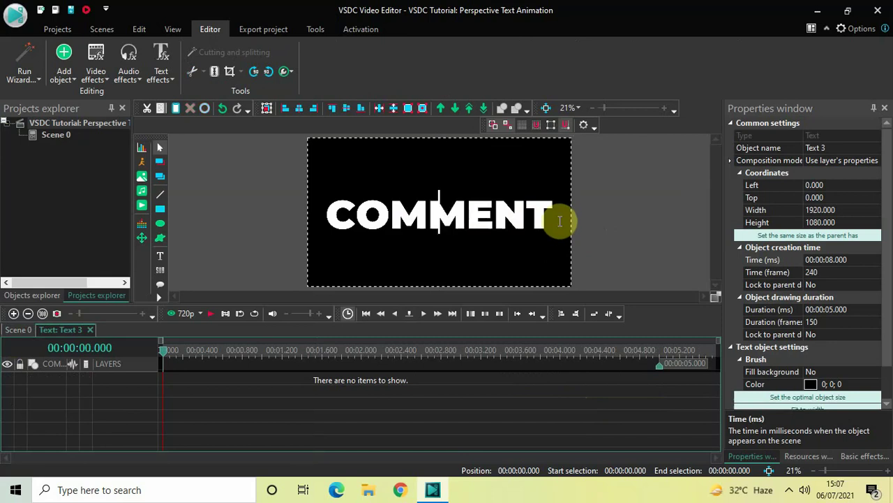
{"action": "type", "text": "SUB"}
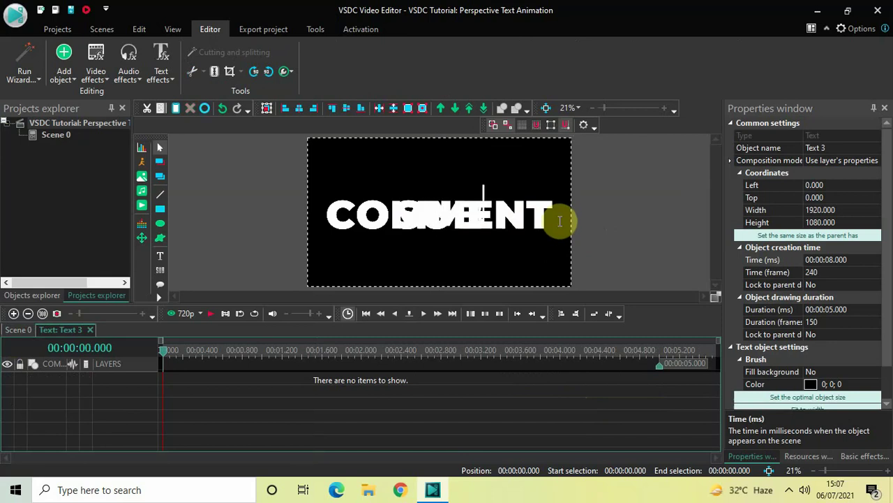
{"action": "key", "text": "Delete"}
{"action": "key", "text": "Delete"}
{"action": "type", "text": "IBE"}
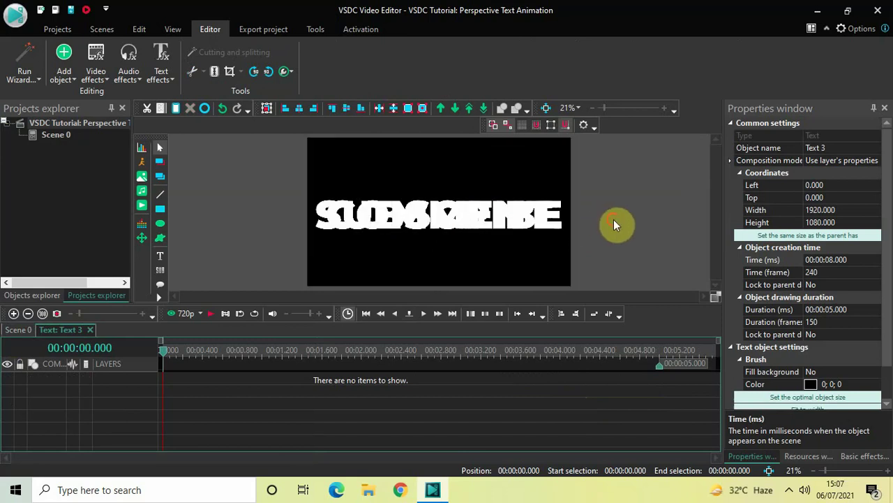
{"action": "left_click", "coordinate": [614, 219]}
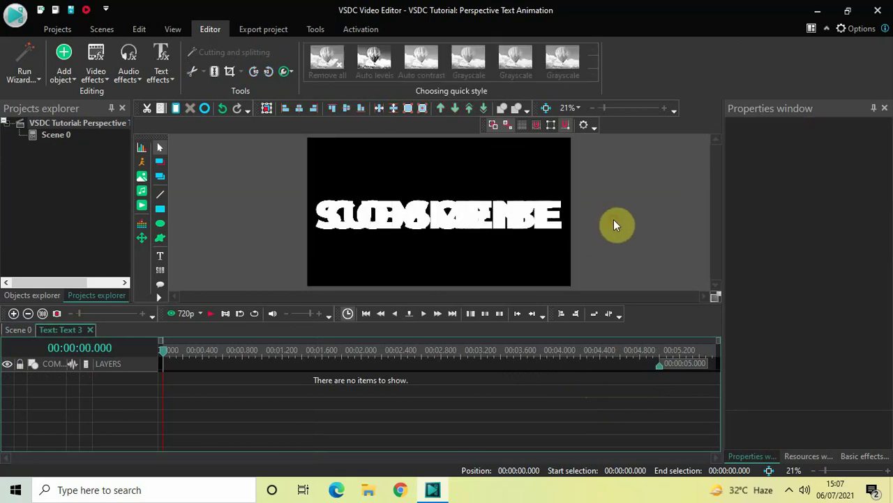
{"action": "left_click", "coordinate": [18, 330]}
{"action": "left_click", "coordinate": [245, 353]}
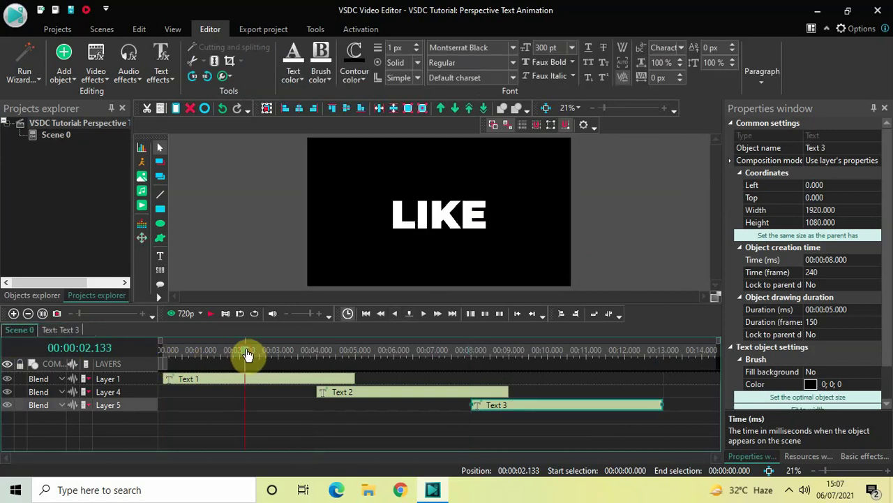
{"action": "left_click", "coordinate": [412, 353]}
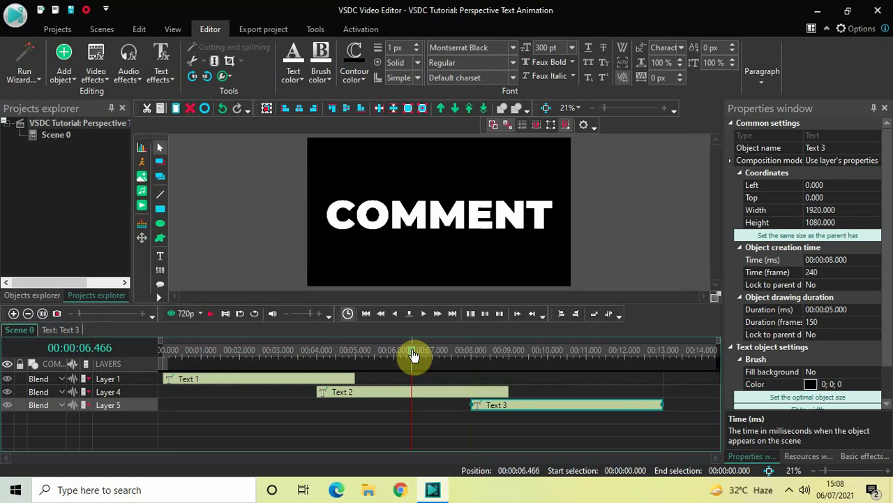
{"action": "left_click", "coordinate": [575, 352]}
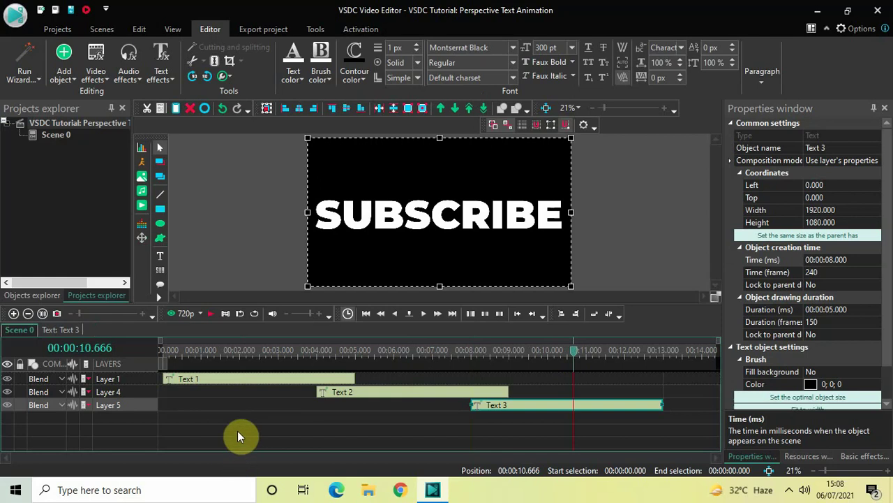
Step: Apply a Perspective effect inside the LIKE text object, keeping the default position settings
{"action": "double_click", "coordinate": [248, 378]}
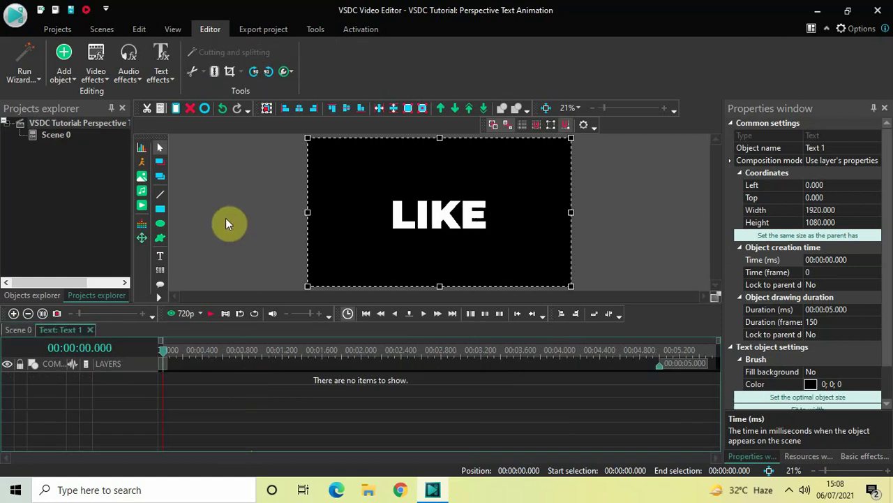
{"action": "left_click", "coordinate": [95, 64]}
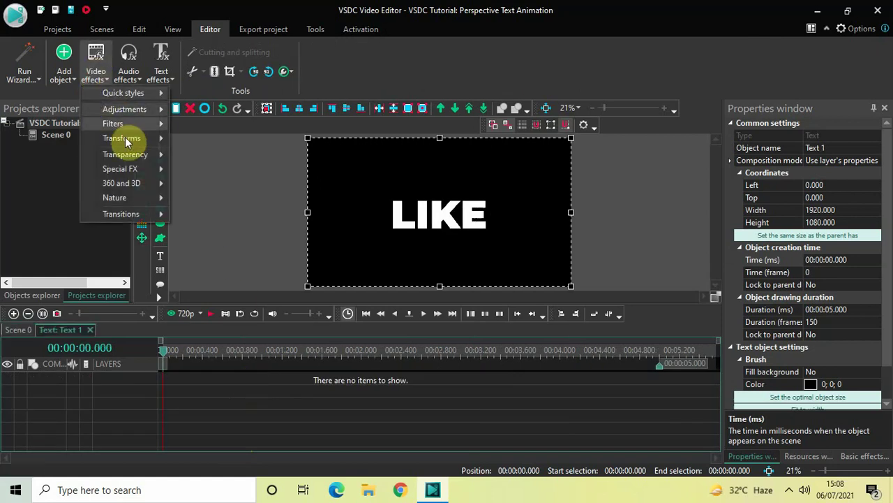
{"action": "mouse_move", "coordinate": [127, 142]}
{"action": "left_click", "coordinate": [230, 154]}
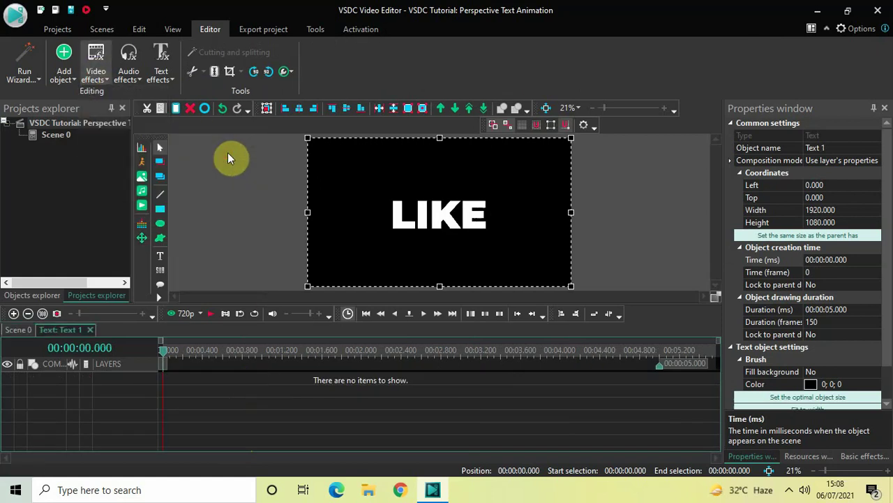
{"action": "left_click", "coordinate": [555, 304]}
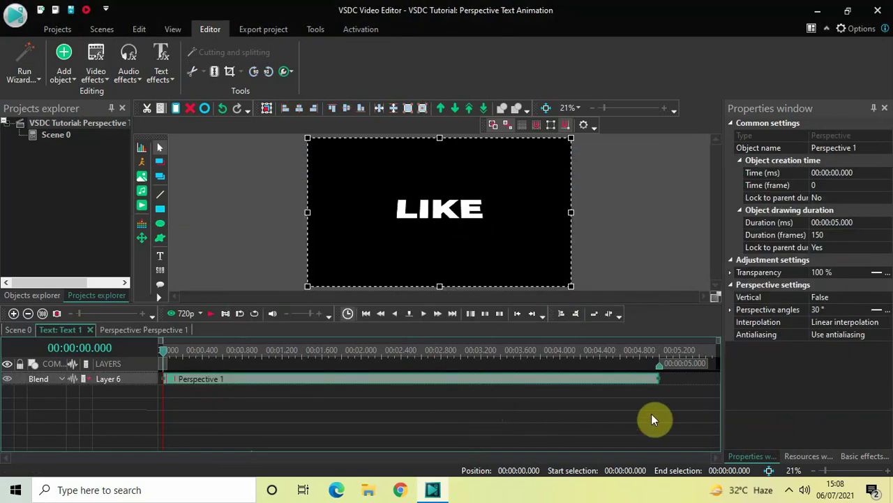
Step: Set the LIKE text's Perspective effect duration to 1 second and move it to start at 4 seconds
{"action": "left_click", "coordinate": [838, 222]}
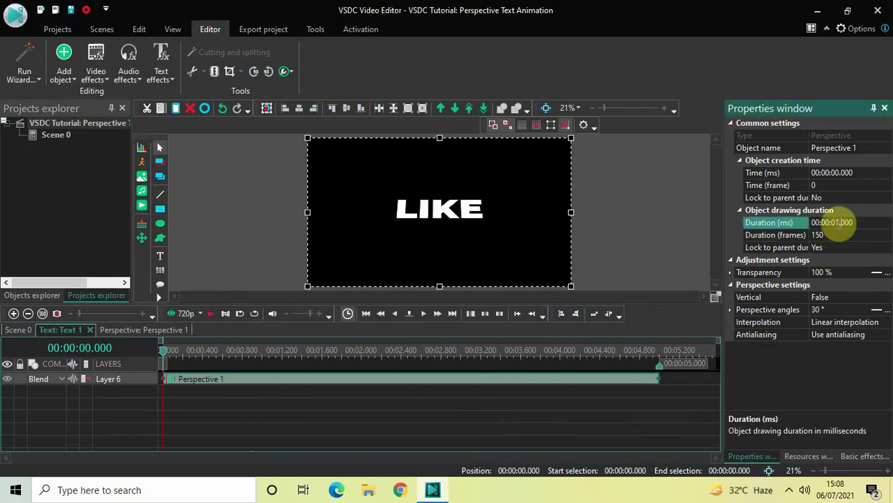
{"action": "type", "text": "1"}
{"action": "key", "text": "Return"}
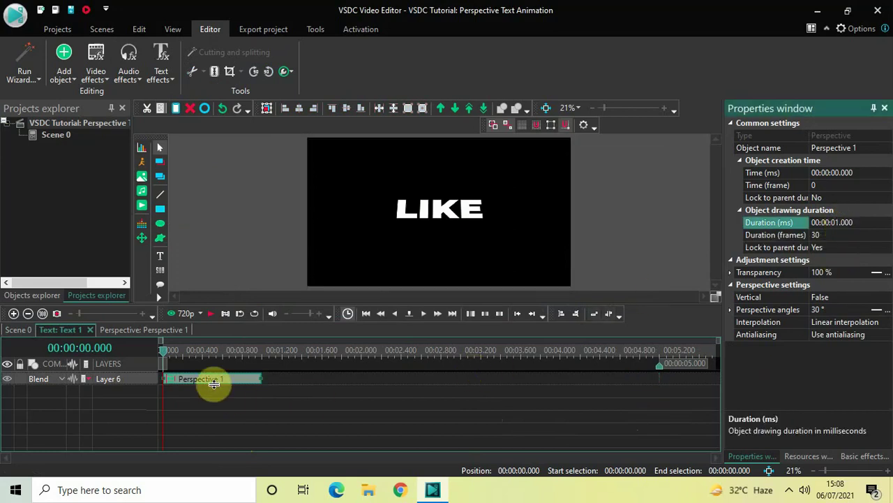
{"action": "left_click_drag", "start_coordinate": [208, 379], "coordinate": [608, 377]}
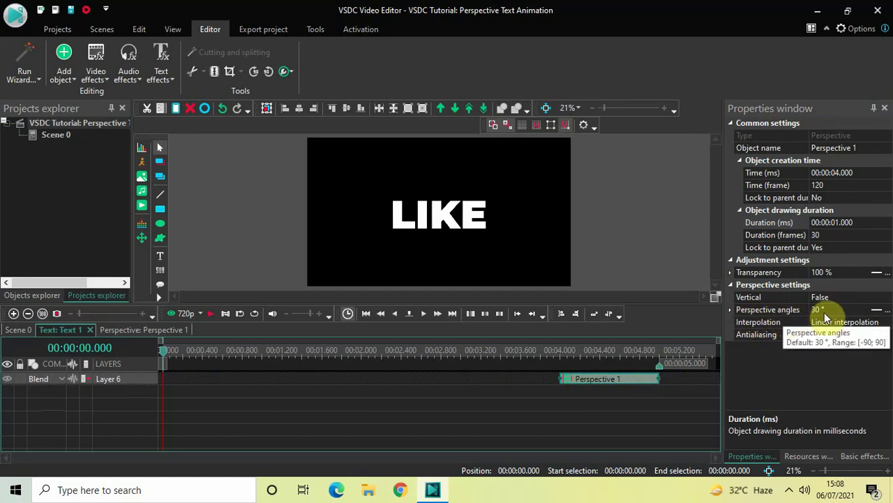
Step: Make the perspective angle of the LIKE effect change linearly from 0° to -90°
{"action": "left_click", "coordinate": [878, 312]}
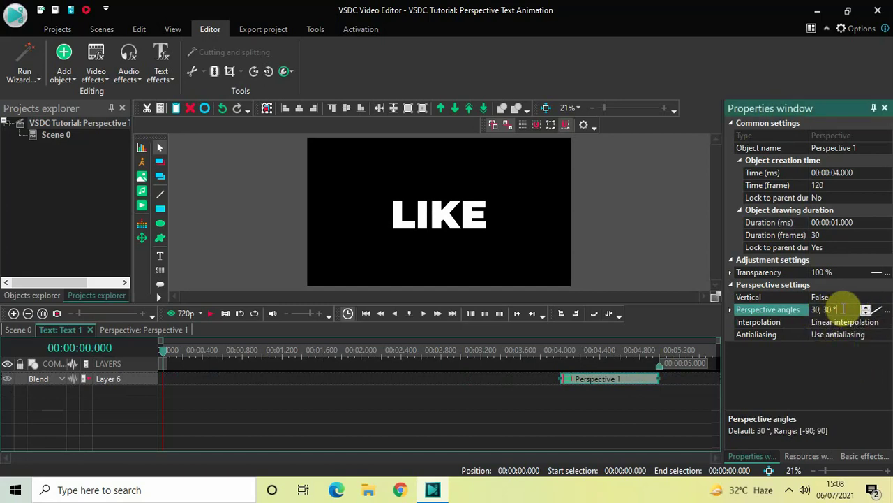
{"action": "triple_click", "coordinate": [843, 308]}
{"action": "key", "text": "BackSpace"}
{"action": "type", "text": "0;-90"}
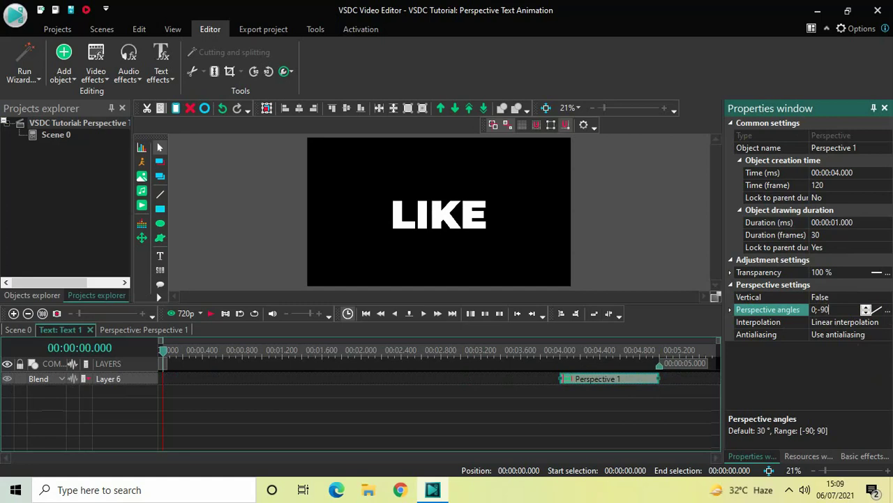
{"action": "key", "text": "Return"}
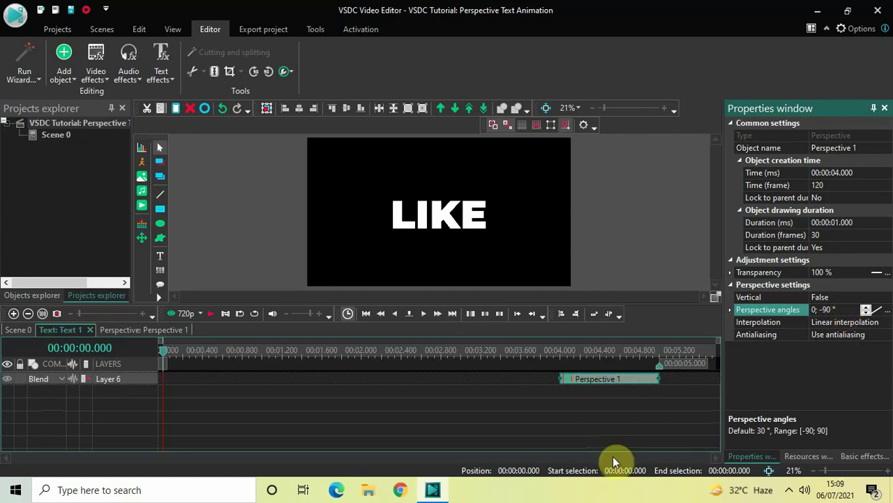
Step: Apply a Perspective effect inside the COMMENT text object with default position settings and set its duration to 1 second
{"action": "left_click", "coordinate": [70, 330]}
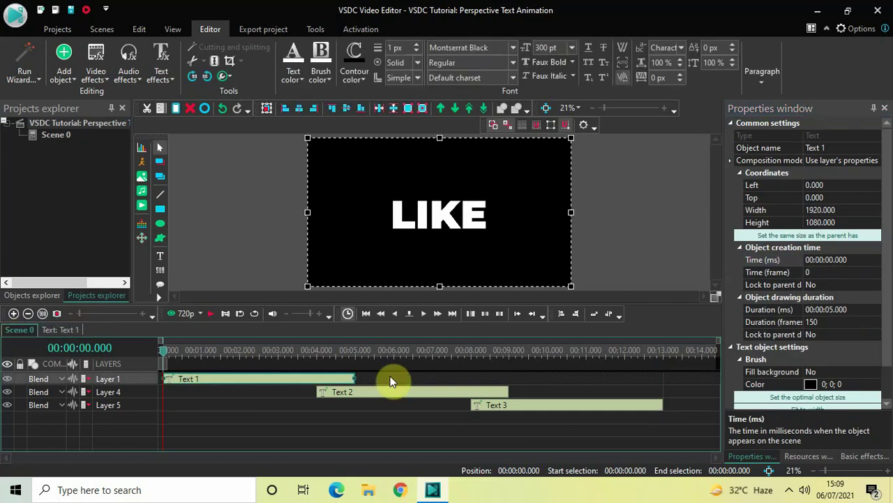
{"action": "double_click", "coordinate": [388, 398]}
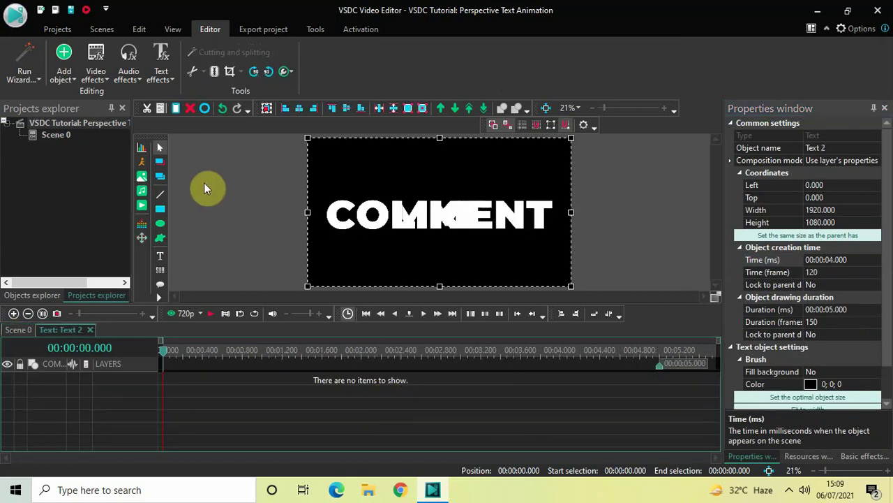
{"action": "left_click", "coordinate": [97, 73]}
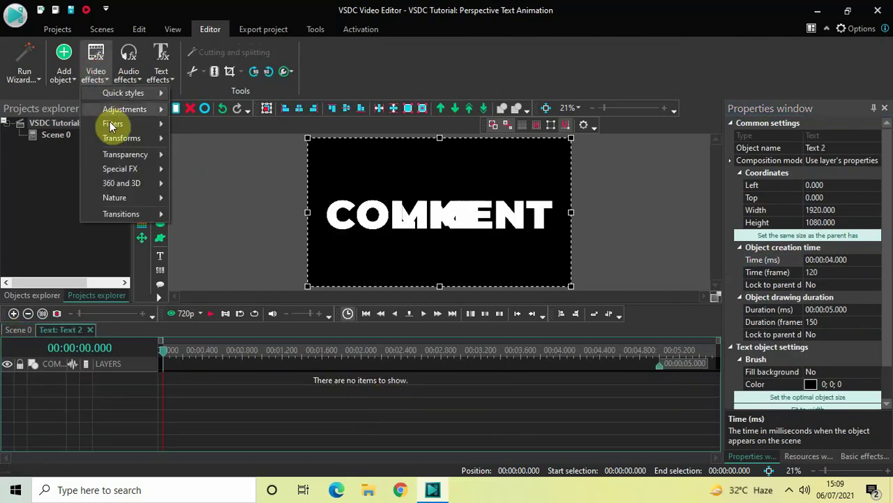
{"action": "mouse_move", "coordinate": [126, 138]}
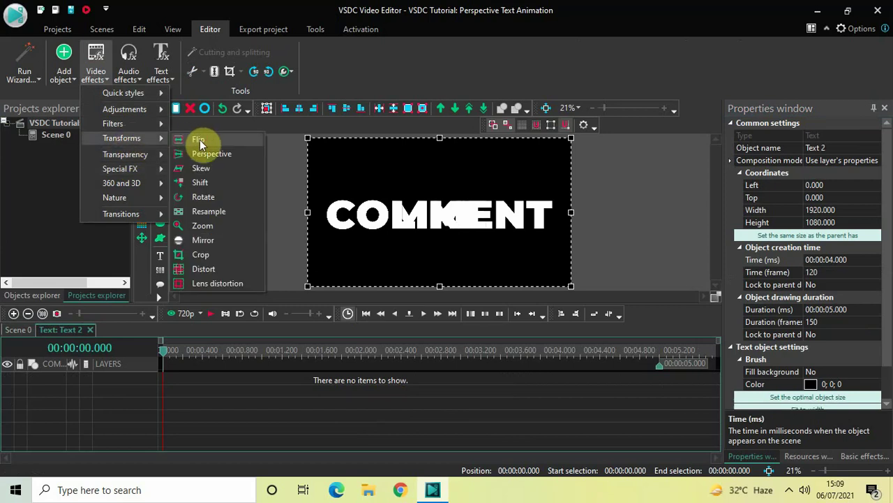
{"action": "left_click", "coordinate": [218, 155]}
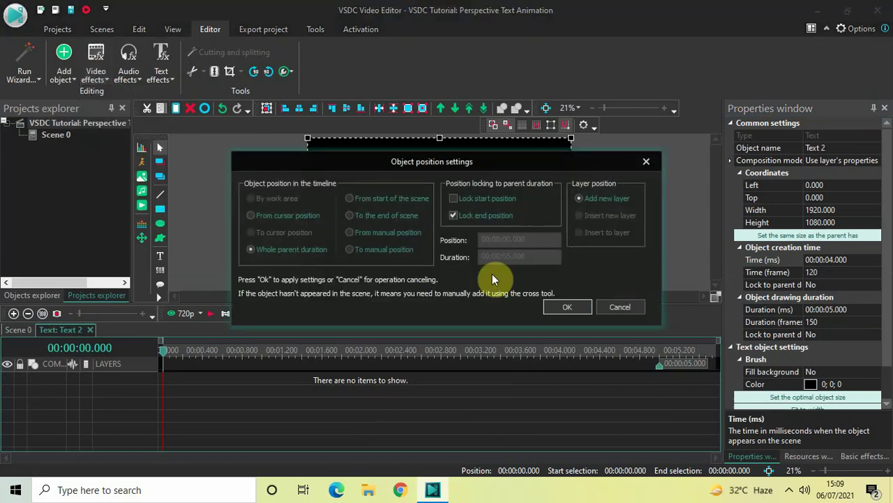
{"action": "left_click", "coordinate": [555, 308]}
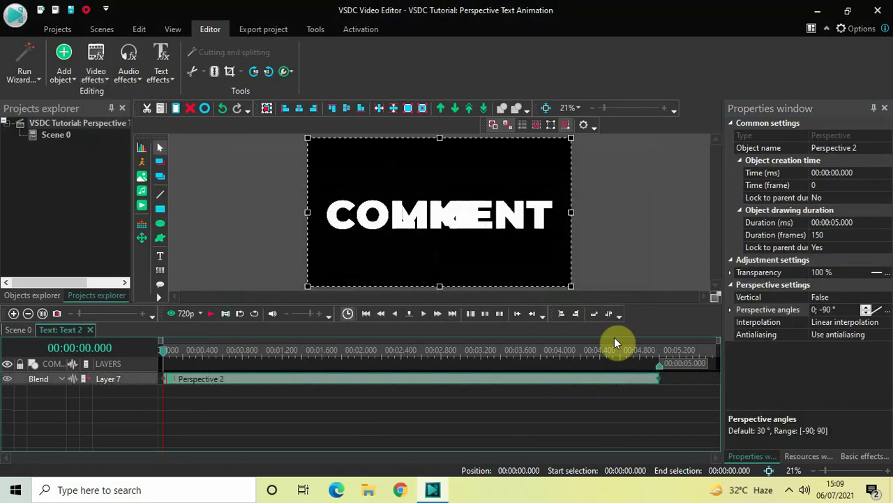
{"action": "left_click", "coordinate": [839, 225]}
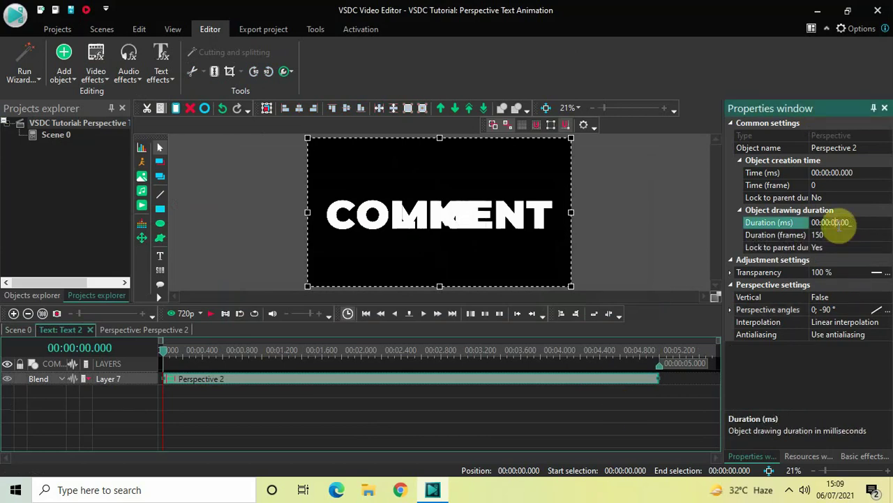
{"action": "key", "text": "Return"}
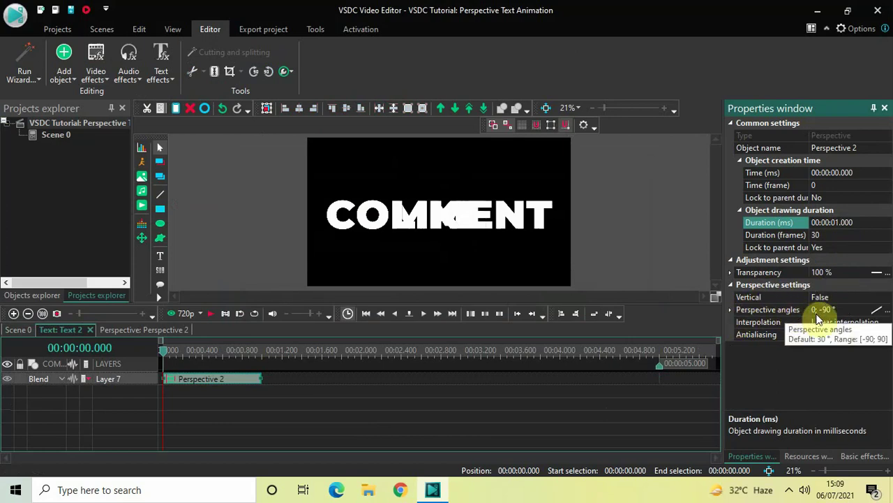
Step: Set the COMMENT effect's perspective angles to 90; 0° and preview the LIKE-to-COMMENT transition on the main scene timeline
{"action": "left_click", "coordinate": [839, 309]}
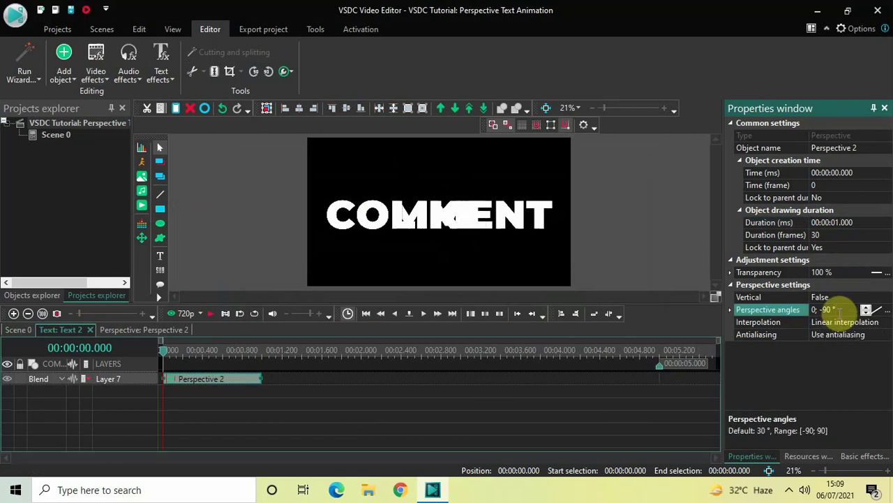
{"action": "key", "text": "ctrl+a"}
{"action": "key", "text": "BackSpace"}
{"action": "type", "text": "90"}
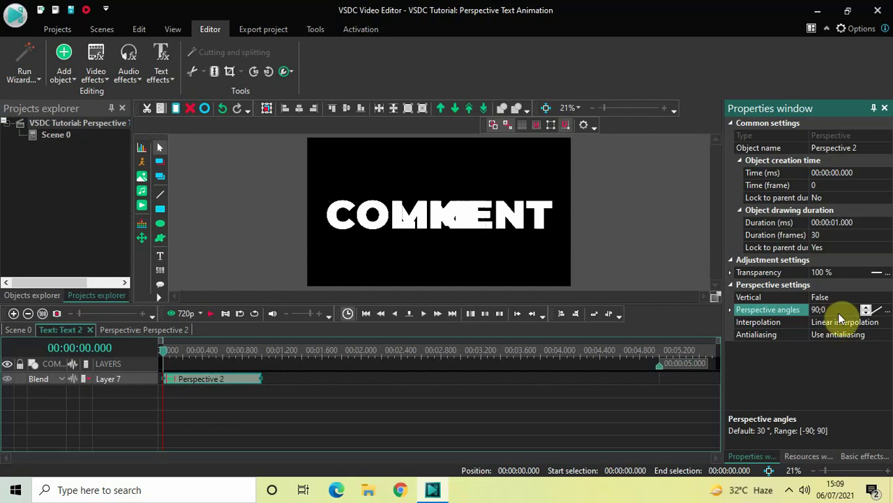
{"action": "key", "text": "Return"}
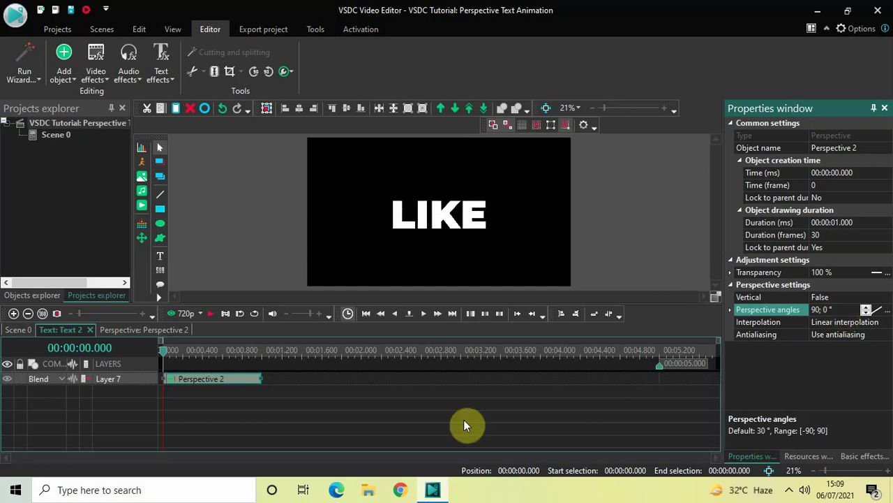
{"action": "left_click", "coordinate": [18, 329]}
{"action": "left_click", "coordinate": [288, 351]}
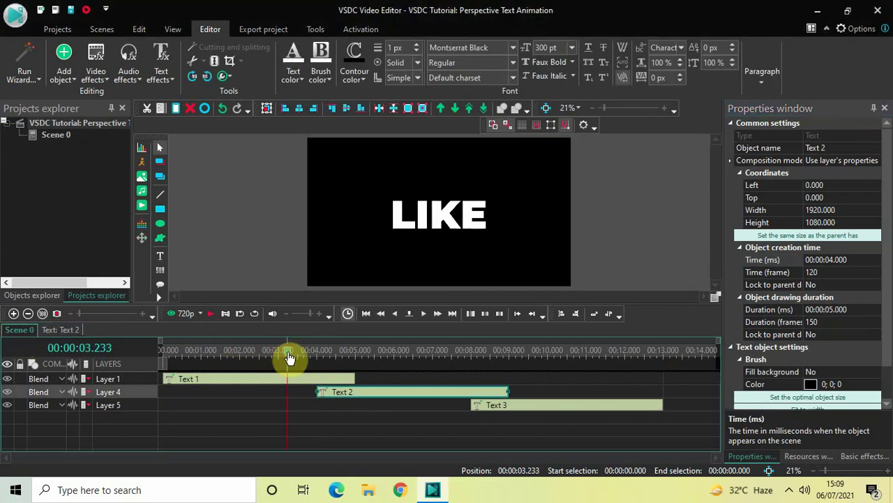
{"action": "key", "text": "space"}
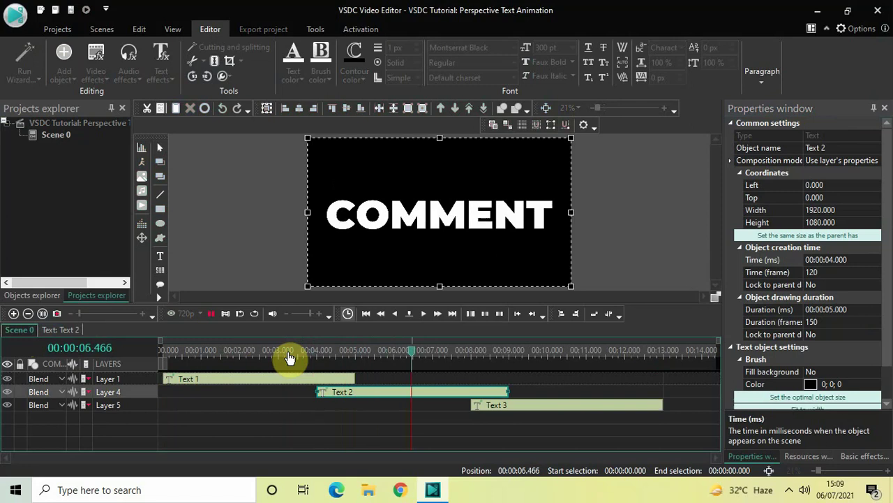
{"action": "key", "text": "space"}
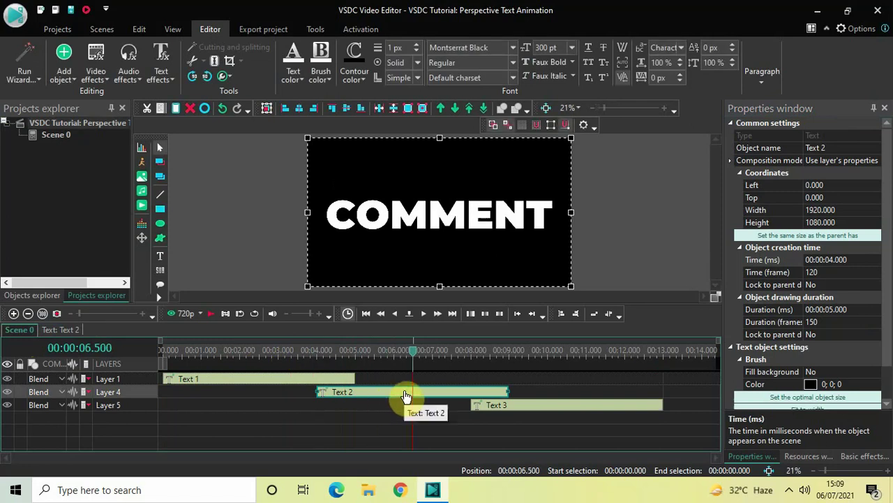
Step: Add a second Perspective effect inside the COMMENT text object, starting from the cursor position at 2.5 seconds
{"action": "double_click", "coordinate": [404, 392]}
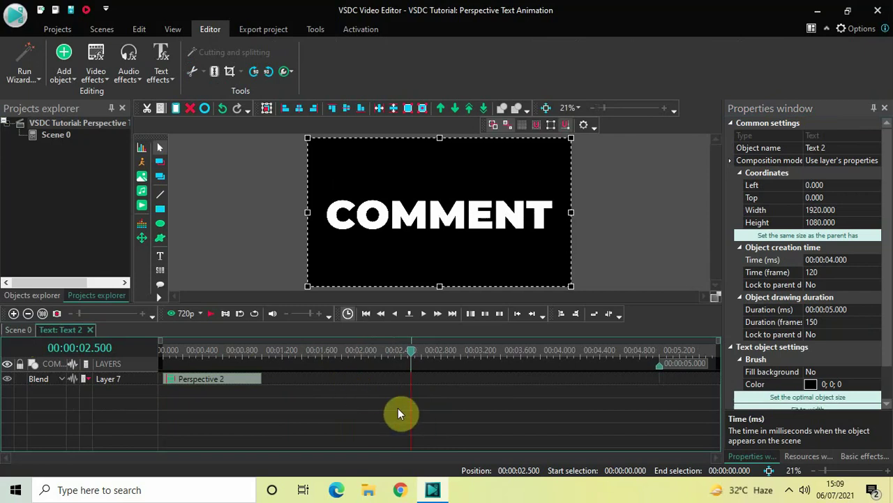
{"action": "left_click", "coordinate": [96, 59]}
{"action": "mouse_move", "coordinate": [146, 139]}
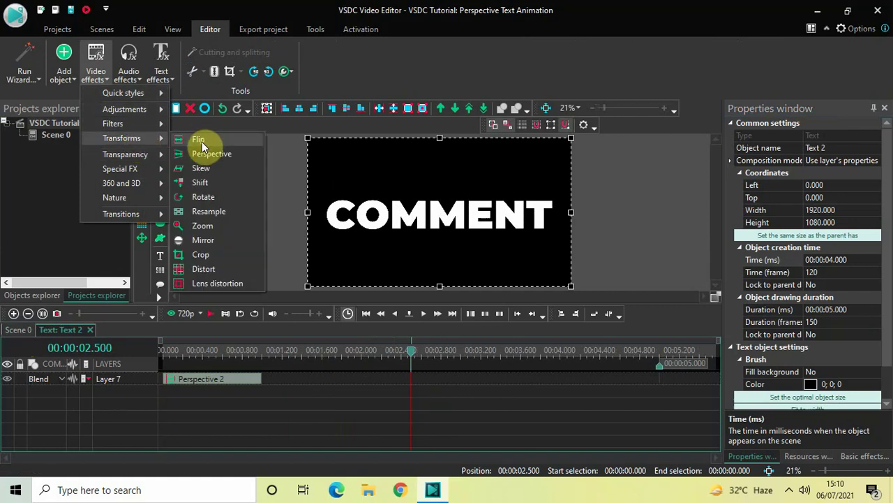
{"action": "left_click", "coordinate": [215, 155]}
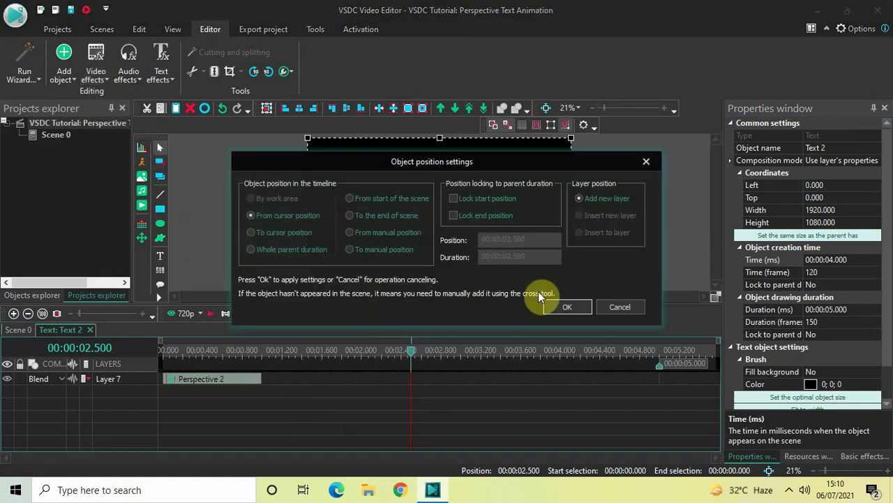
{"action": "left_click", "coordinate": [556, 307]}
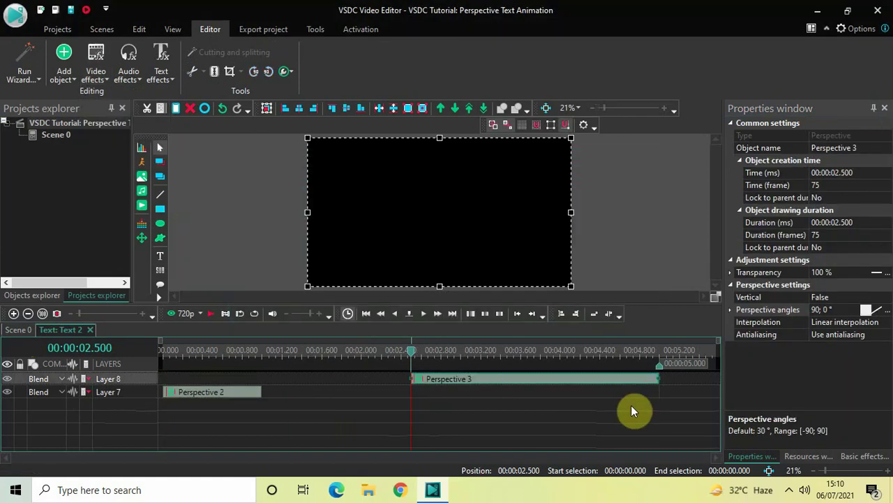
Step: Set the second COMMENT Perspective effect's duration to 1 second and move it to start at 4 seconds
{"action": "double_click", "coordinate": [866, 223]}
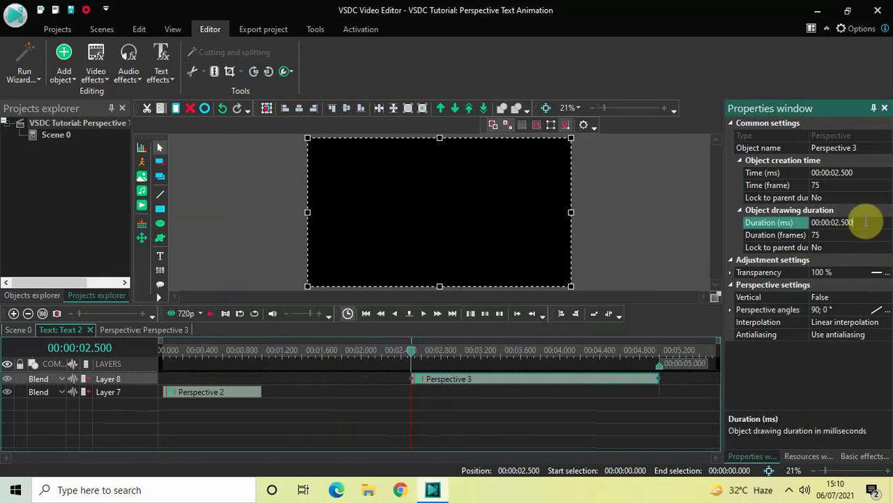
{"action": "type", "text": "1.000"}
{"action": "key", "text": "Return"}
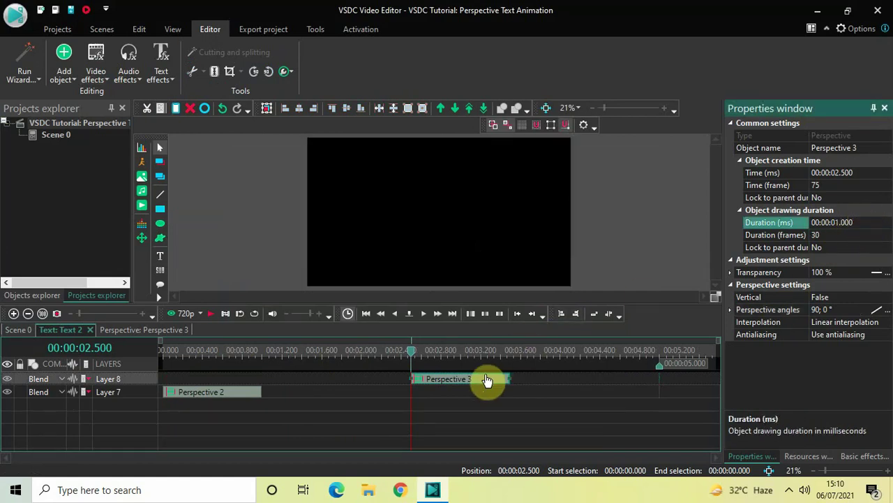
{"action": "left_click_drag", "start_coordinate": [488, 379], "coordinate": [629, 370]}
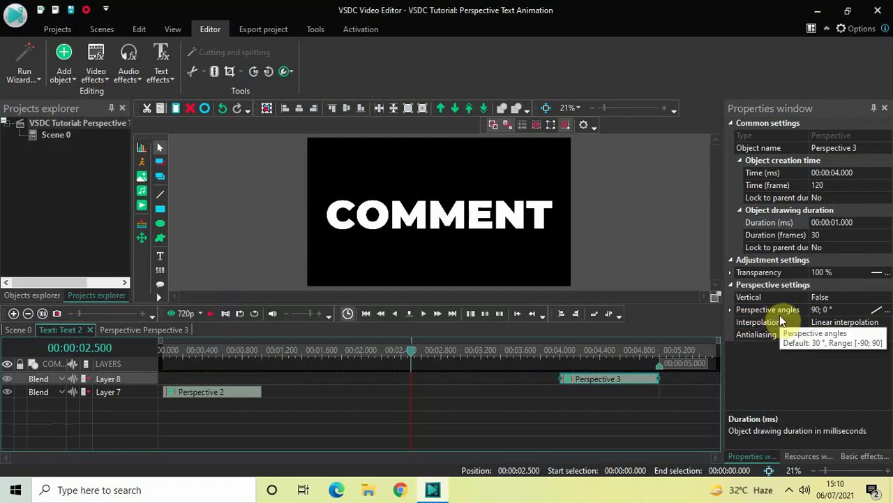
Step: Set the perspective angles of the second COMMENT effect to 0; -90°
{"action": "left_click", "coordinate": [845, 306]}
{"action": "key", "text": "ctrl+a"}
{"action": "key", "text": "BackSpace"}
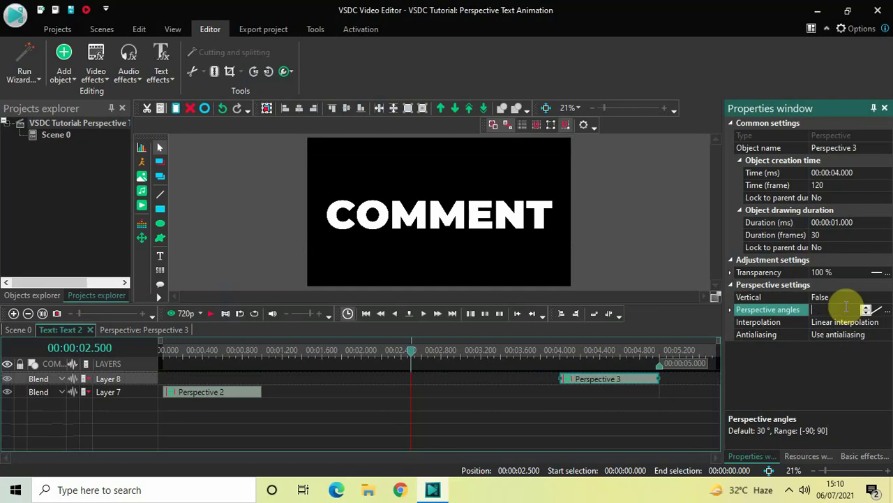
{"action": "type", "text": "0"}
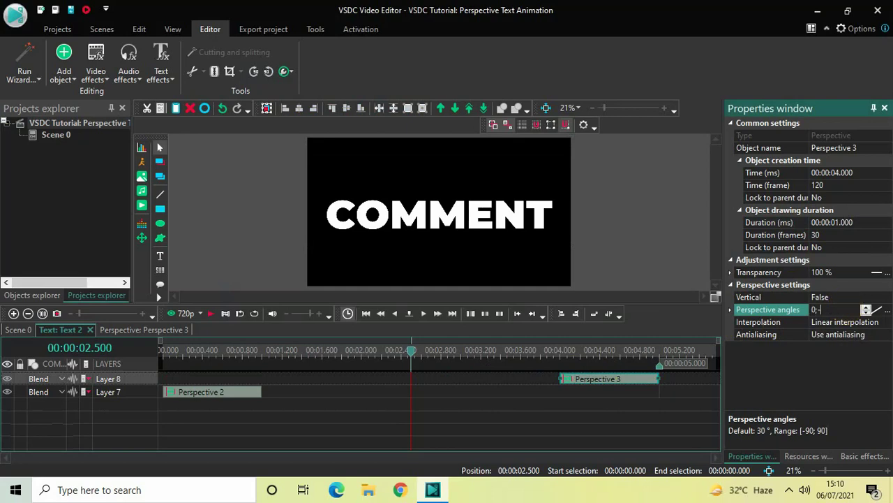
{"action": "type", "text": "; -90"}
{"action": "key", "text": "Return"}
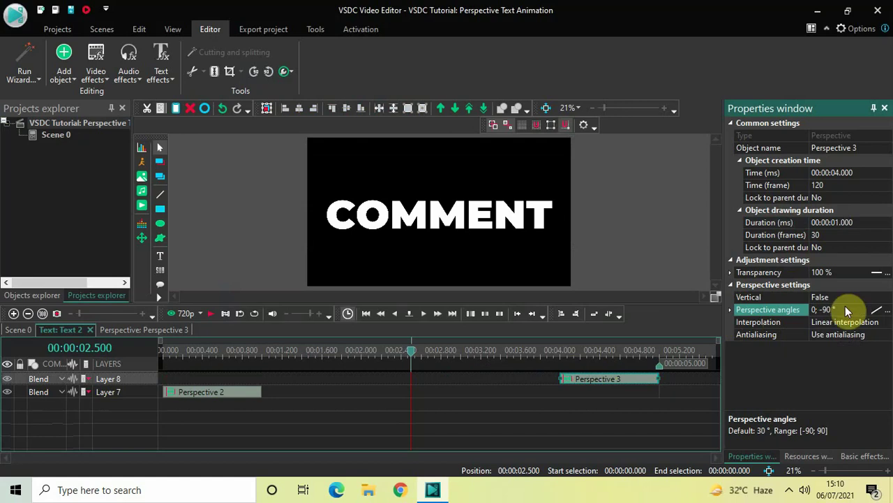
Step: Apply a Perspective effect inside the SUBSCRIBE text object, spanning the whole parent duration on a new layer
{"action": "left_click", "coordinate": [21, 331]}
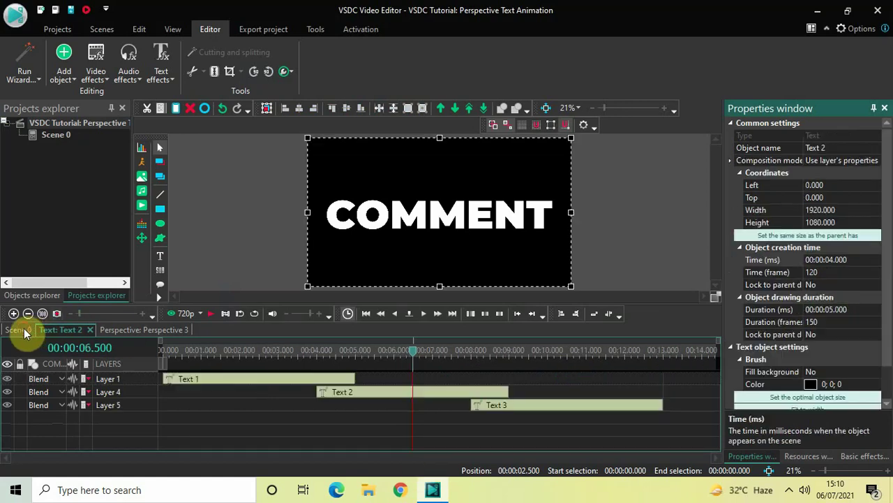
{"action": "double_click", "coordinate": [572, 404]}
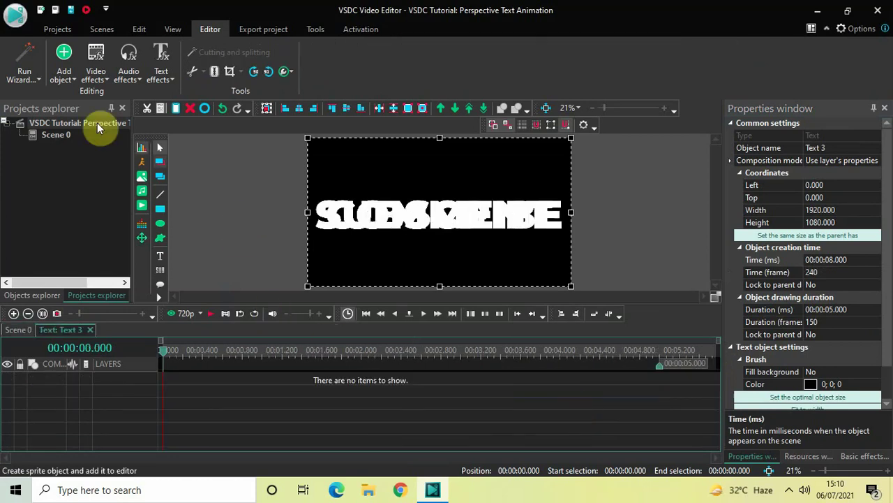
{"action": "left_click", "coordinate": [94, 76]}
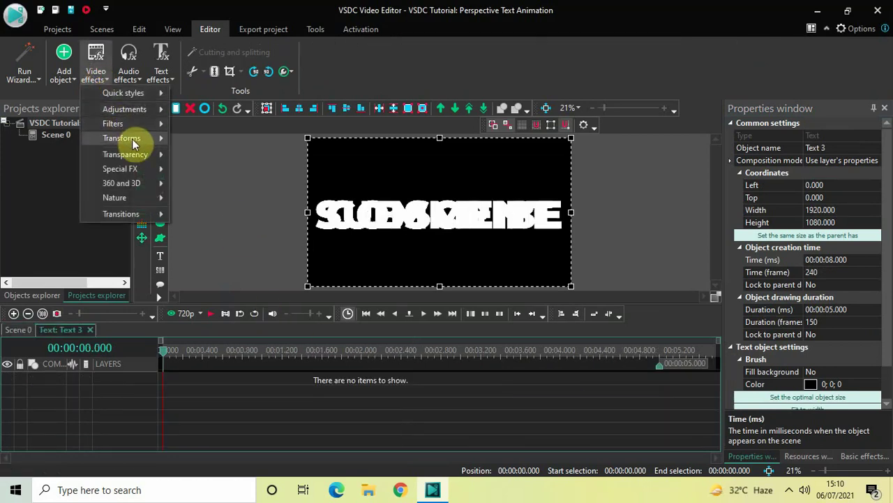
{"action": "mouse_move", "coordinate": [179, 139]}
{"action": "left_click", "coordinate": [223, 156]}
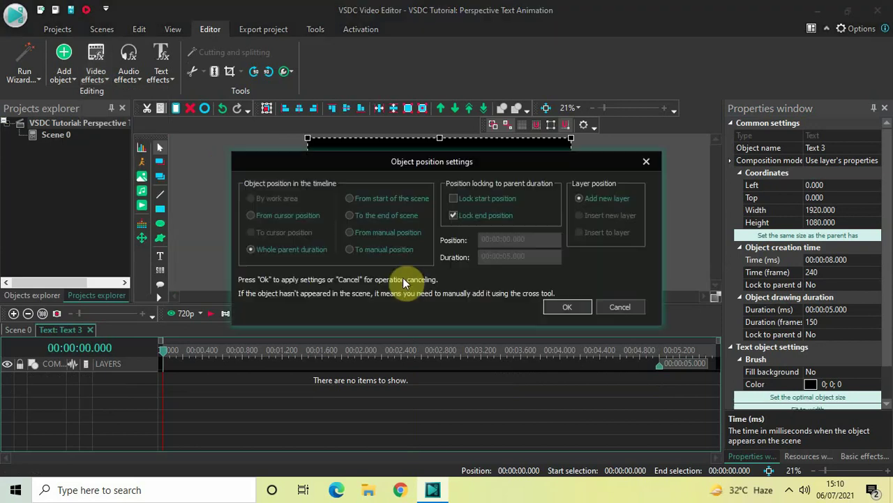
{"action": "left_click", "coordinate": [564, 307]}
{"action": "left_click", "coordinate": [565, 314]}
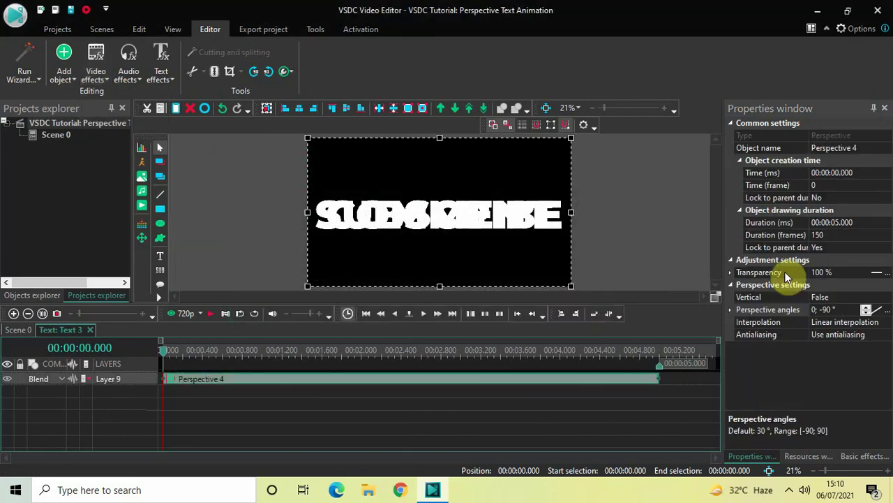
Step: Set the SUBSCRIBE text's Perspective effect to a 1-second duration and perspective angles of 90; 0°
{"action": "left_click", "coordinate": [837, 222]}
{"action": "key", "text": "Return"}
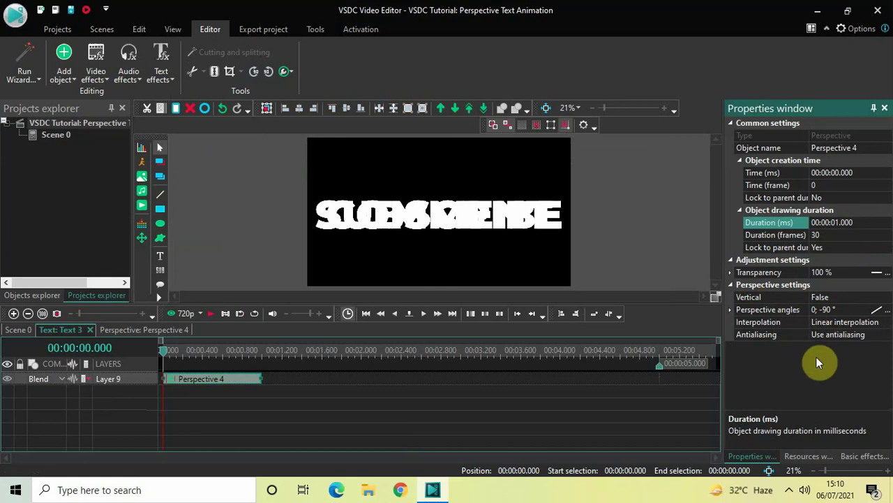
{"action": "left_click", "coordinate": [848, 309]}
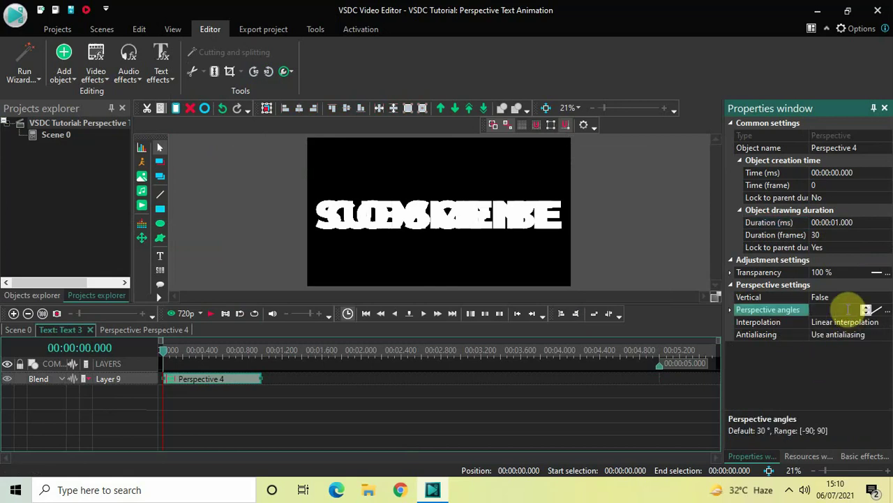
{"action": "type", "text": "9"}
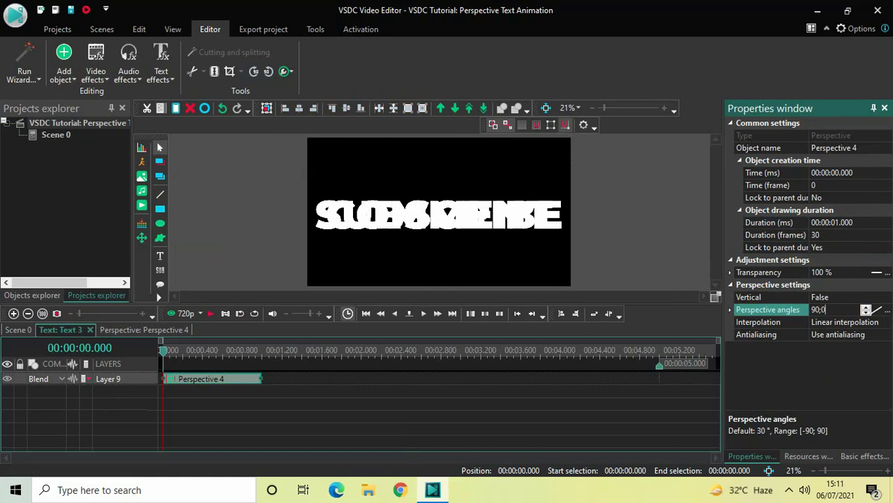
{"action": "type", "text": "0; 0"}
{"action": "key", "text": "Return"}
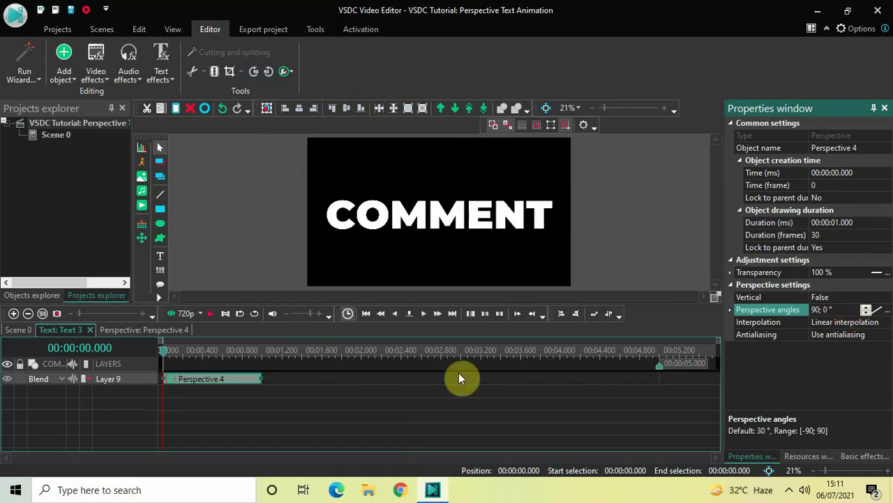
Step: Preview the main scene's text animation from the beginning, and replay it from shortly before the LIKE-to-COMMENT transition
{"action": "left_click", "coordinate": [14, 330]}
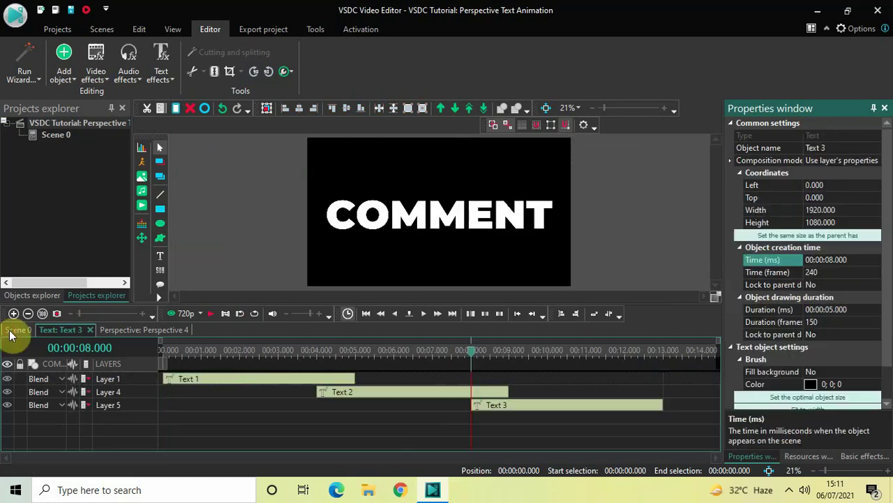
{"action": "left_click", "coordinate": [162, 349]}
{"action": "key", "text": "space"}
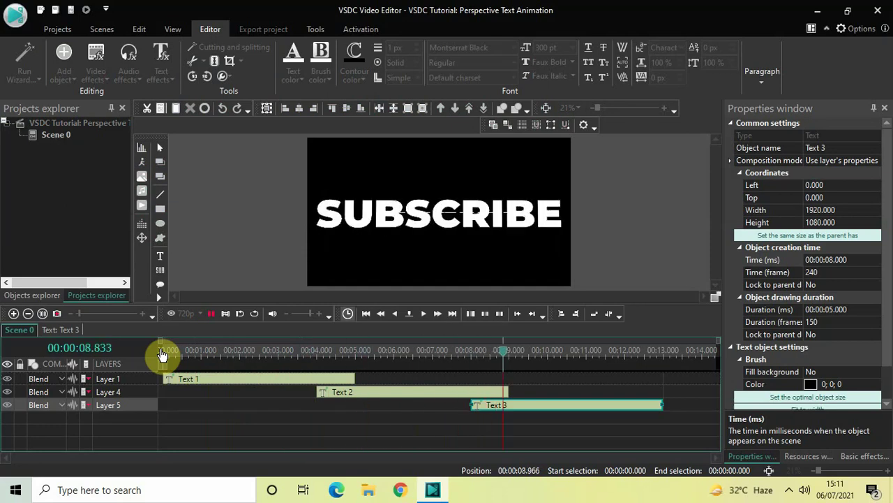
{"action": "key", "text": "space"}
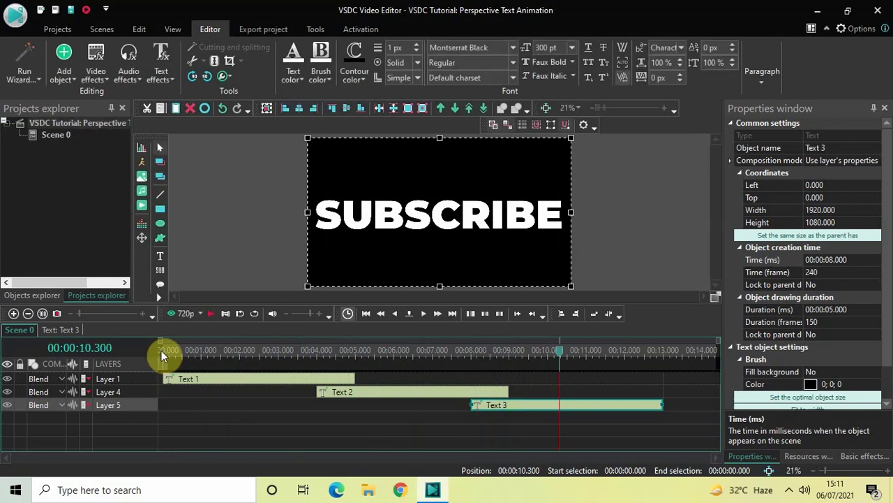
{"action": "left_click", "coordinate": [290, 356]}
{"action": "key", "text": "space"}
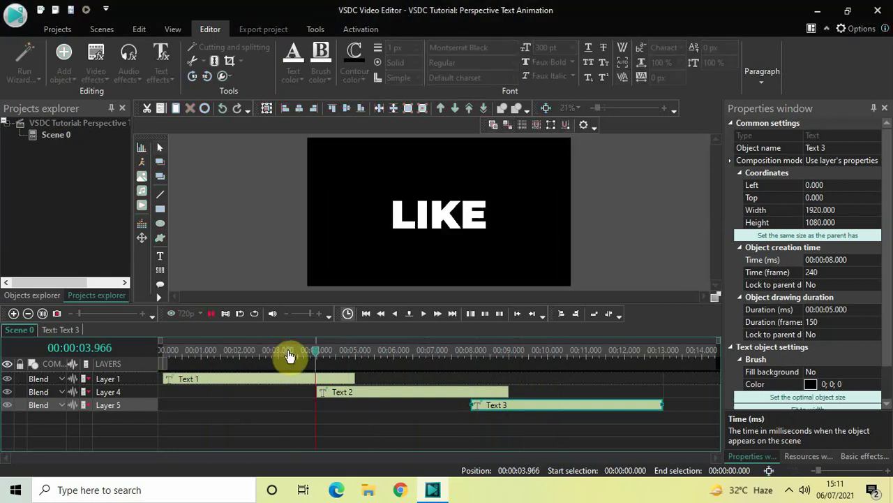